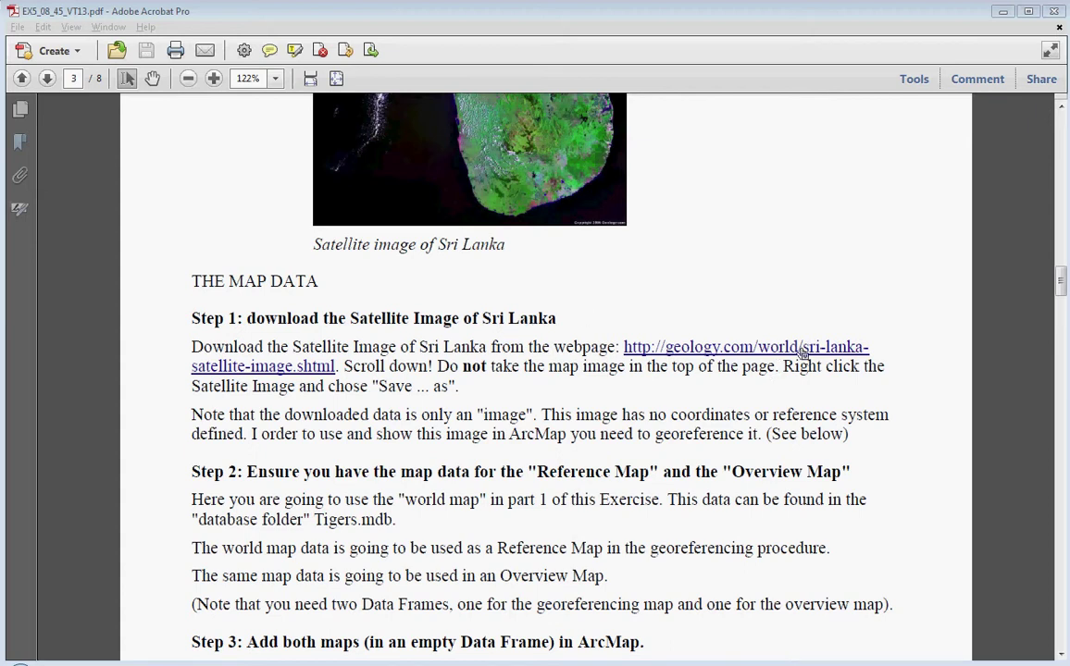
Step: Open the geology.com Sri Lanka page linked in the exercise and find the satellite image below the map
click(745, 350)
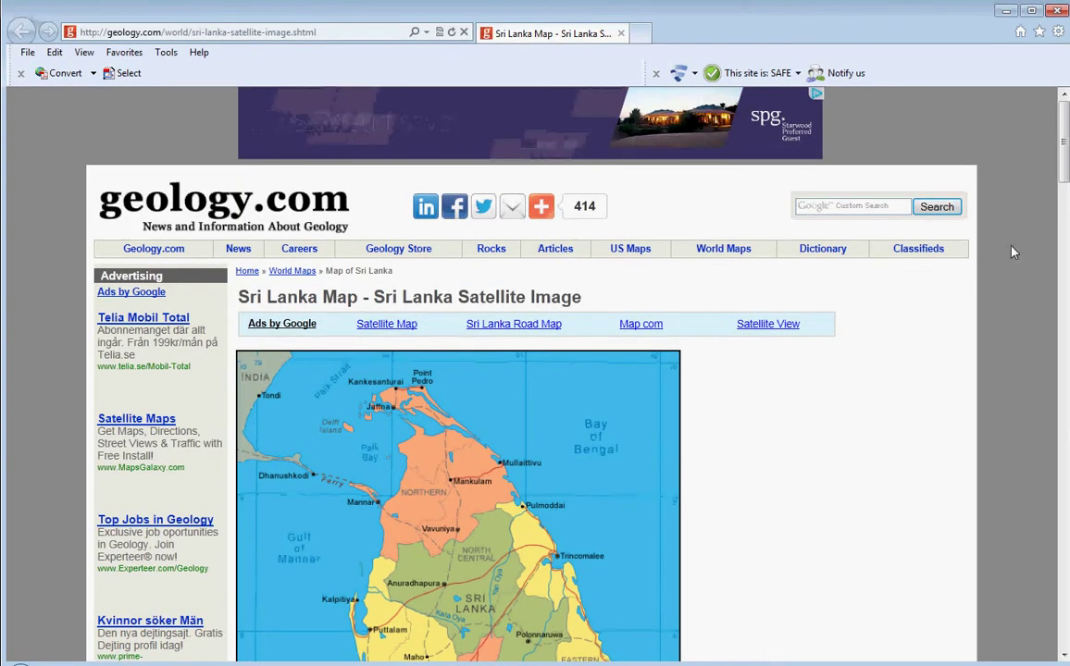
scroll(1066, 166, down, 1)
drag(1065, 166, 1061, 198)
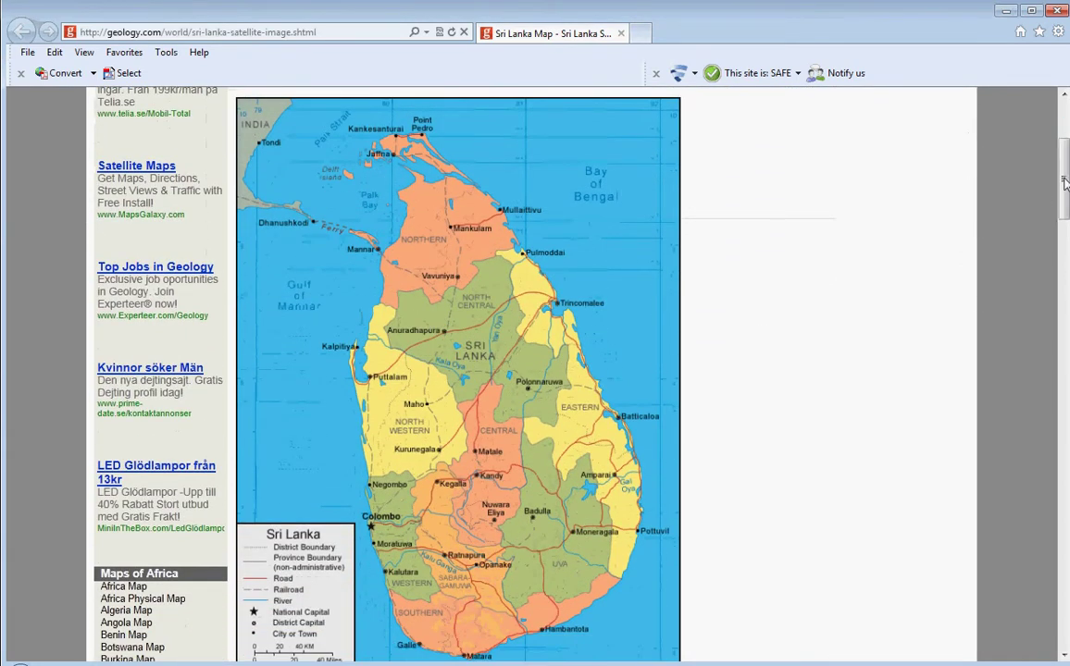
drag(1064, 182, 1049, 349)
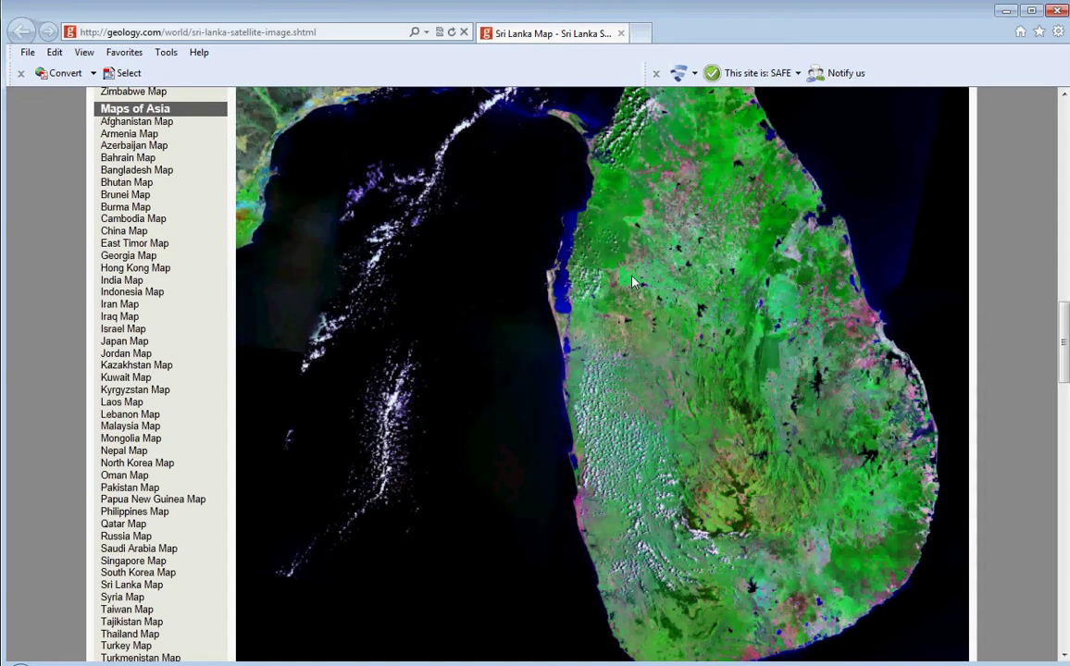
Step: Save the satellite picture as the JPEG satellite-image-of-sri-lanka.jpg in the C:\user-gisdata\Georef_SL folder
right_click(534, 224)
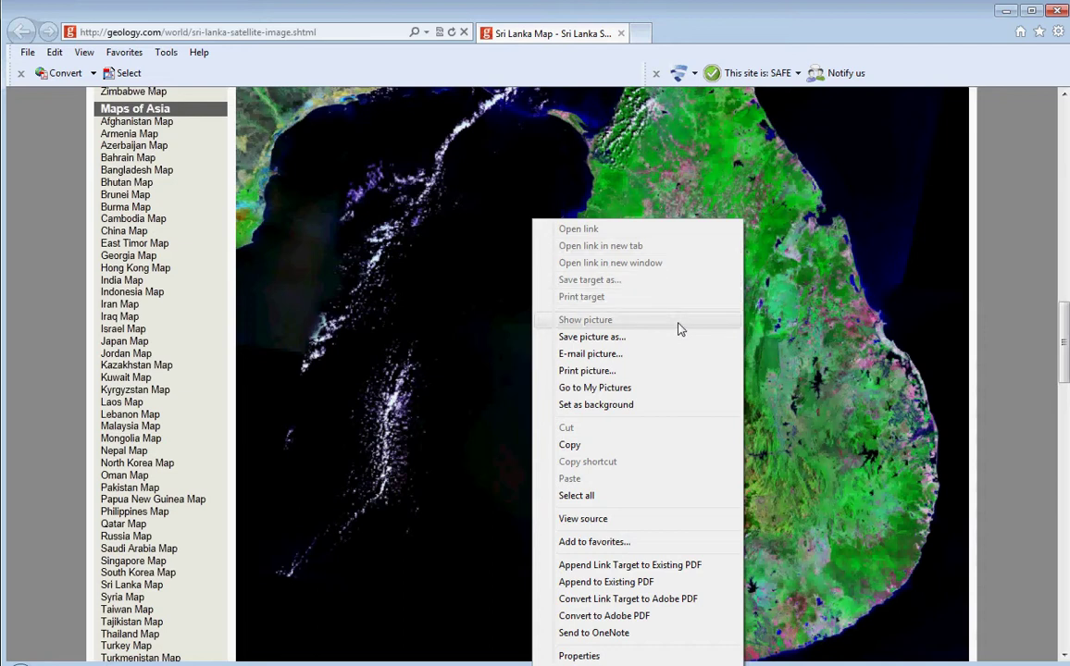
click(585, 338)
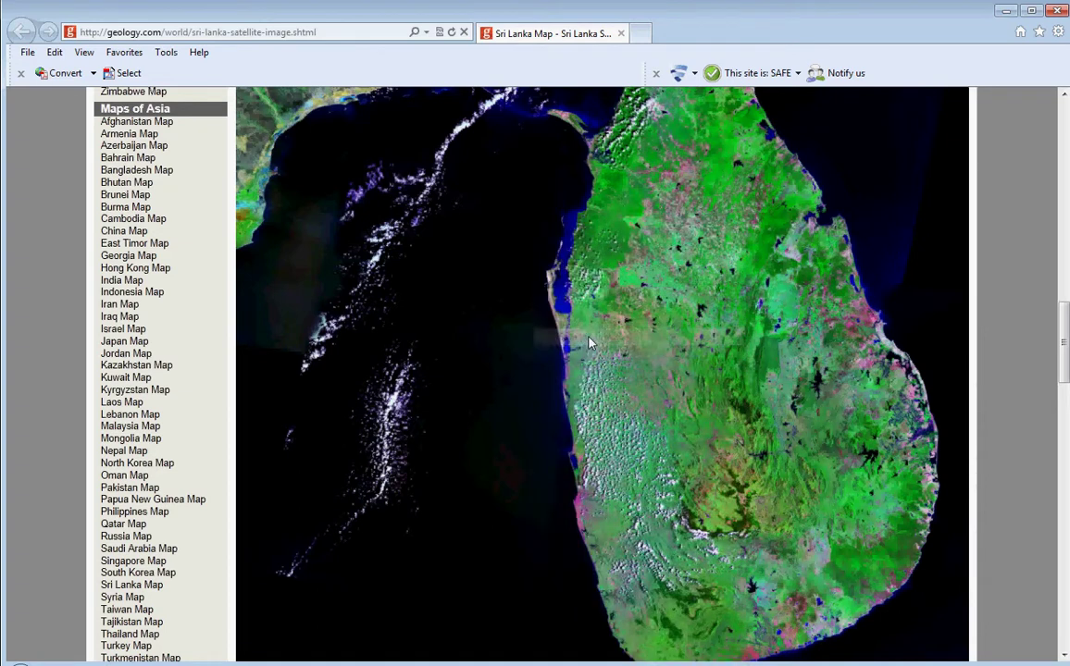
drag(370, 20, 568, 88)
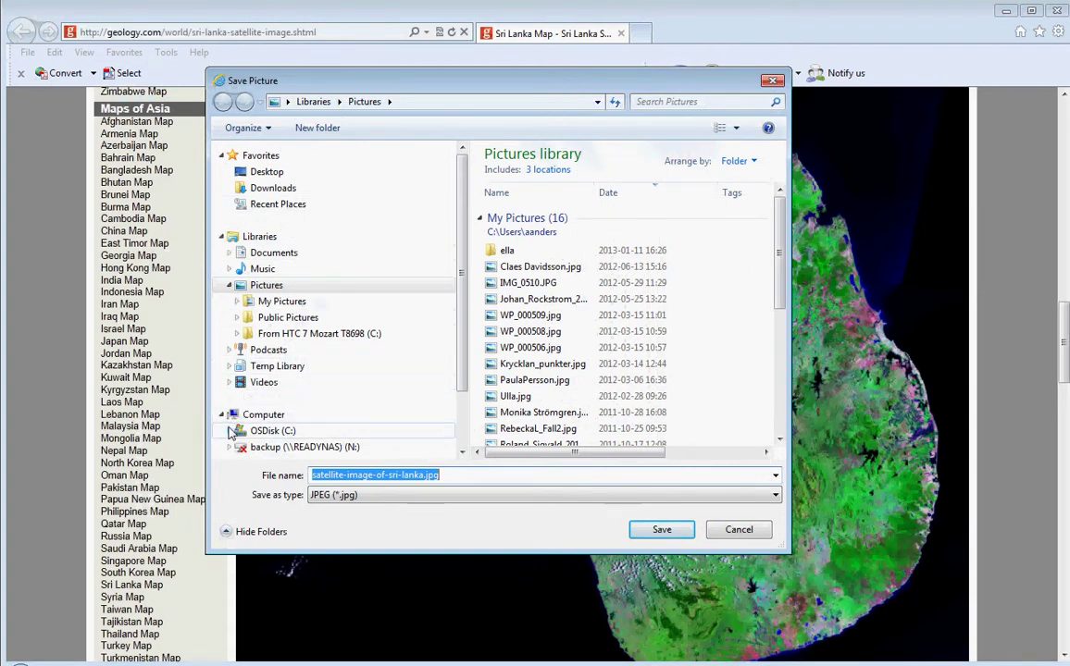
click(230, 431)
scroll(231, 431, down, 2)
scroll(232, 431, down, 4)
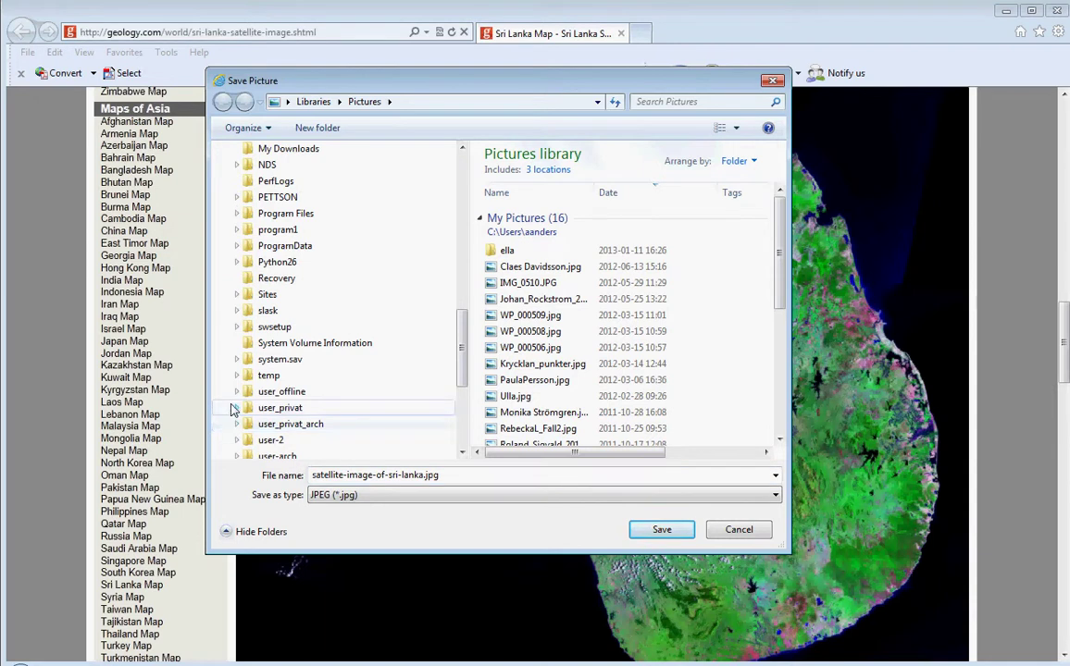
scroll(231, 414, down, 1)
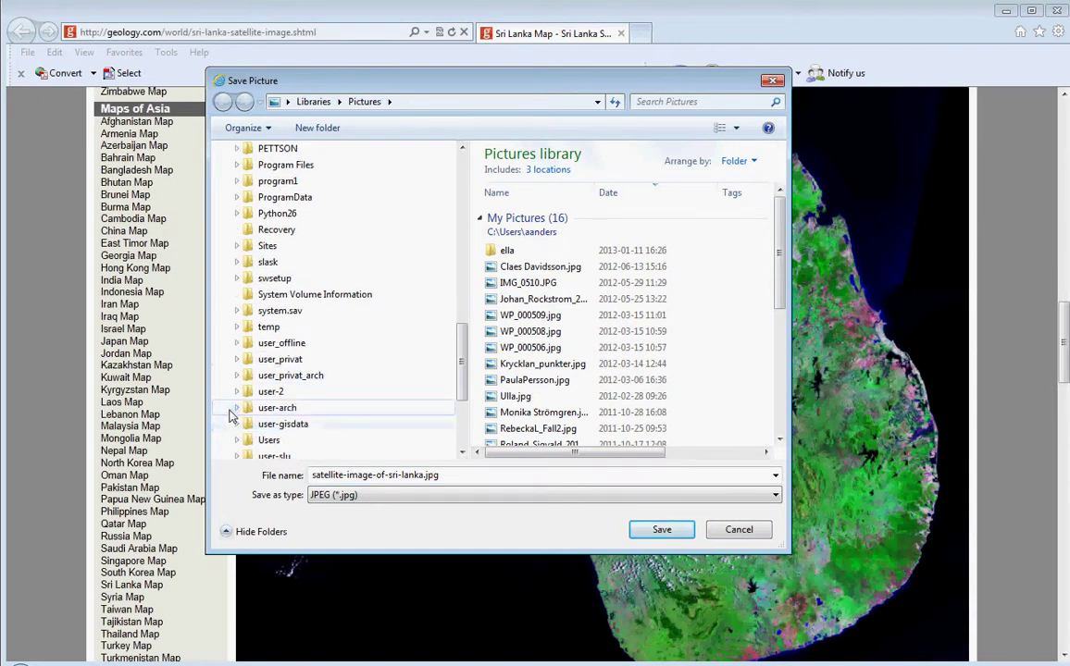
click(236, 424)
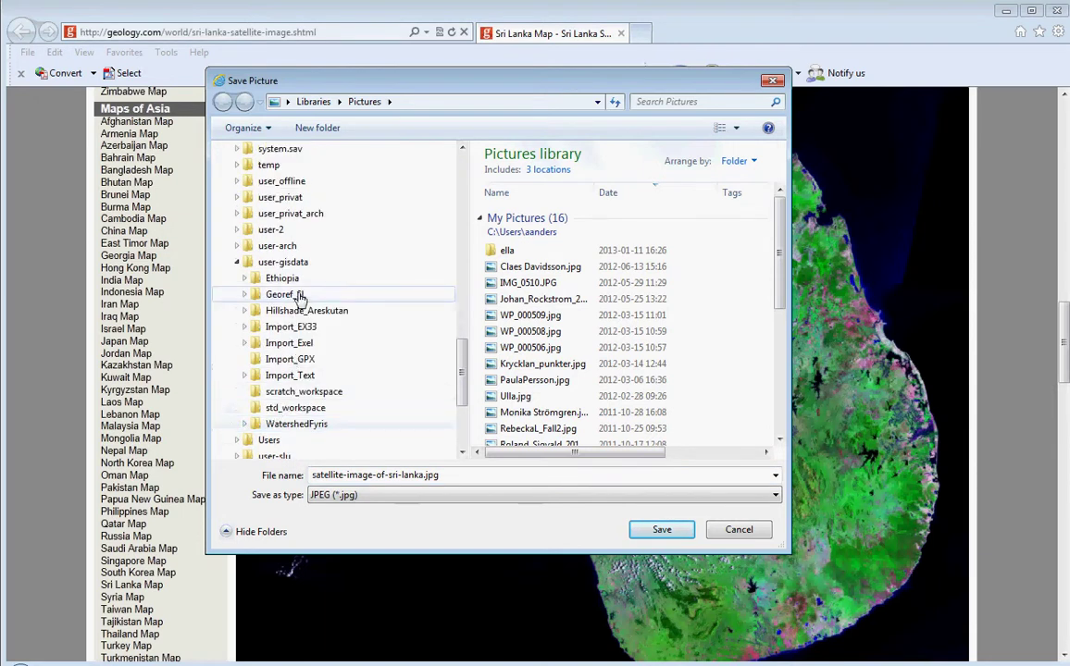
click(285, 294)
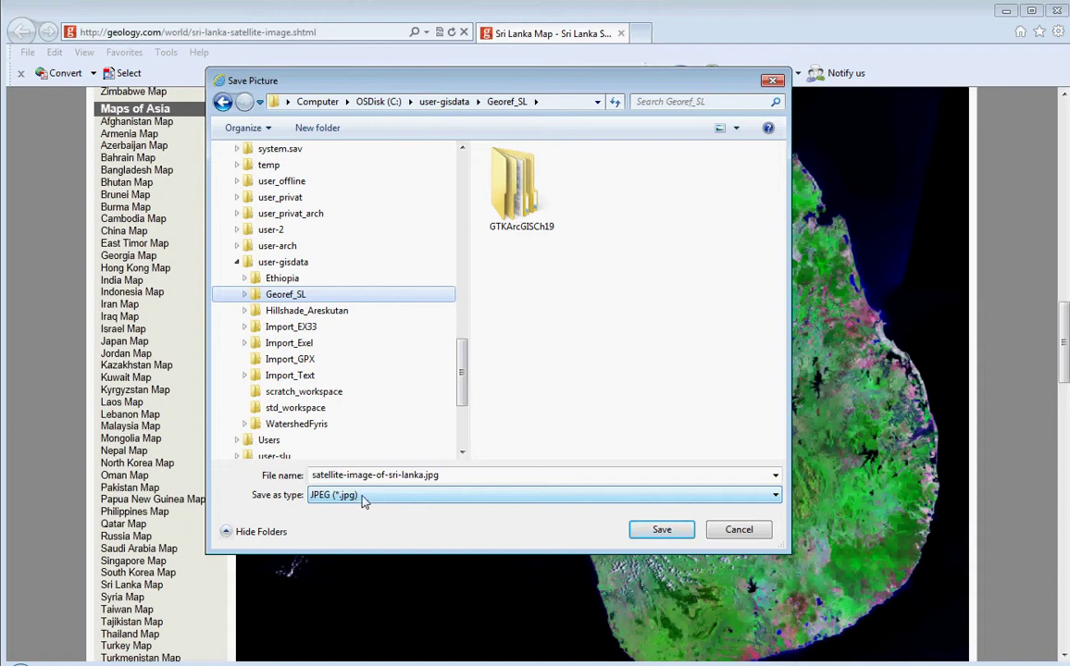
click(663, 530)
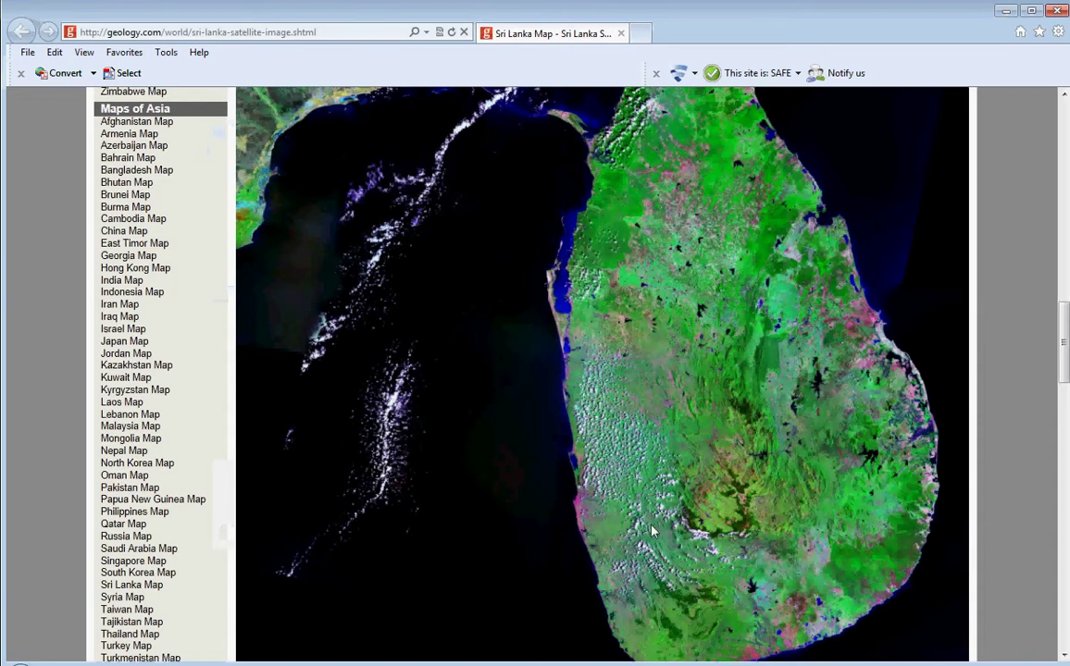
Step: Switch to the Georef_SL folder window and check the details of satellite-image-of-sri-lanka.jpg
key(alt+Tab)
key(alt+Tab)
key(alt+Tab)
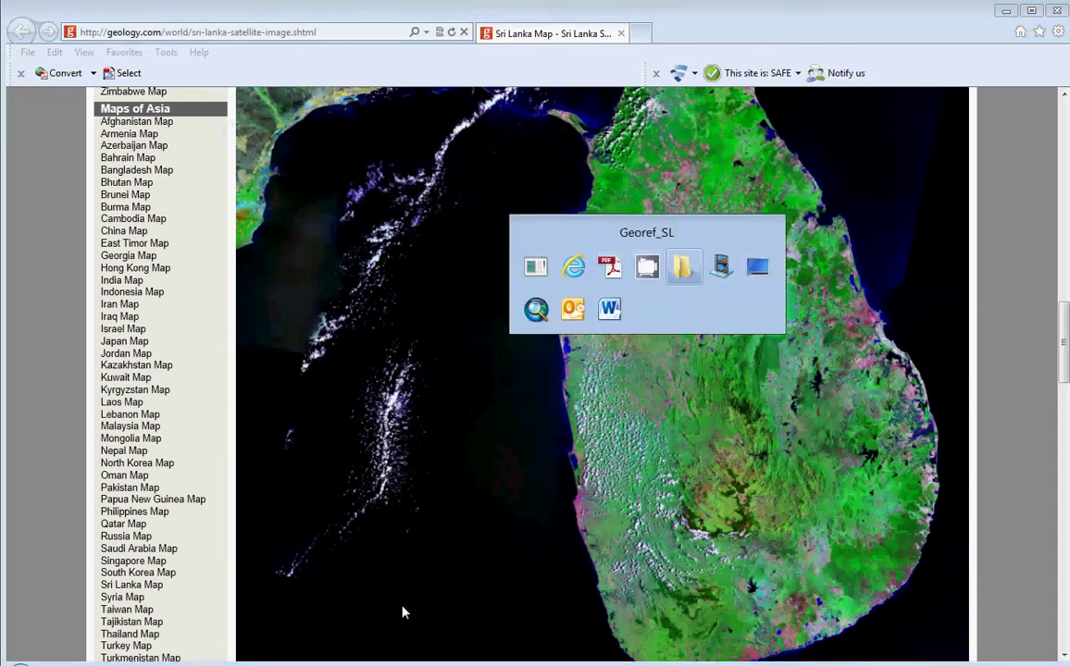
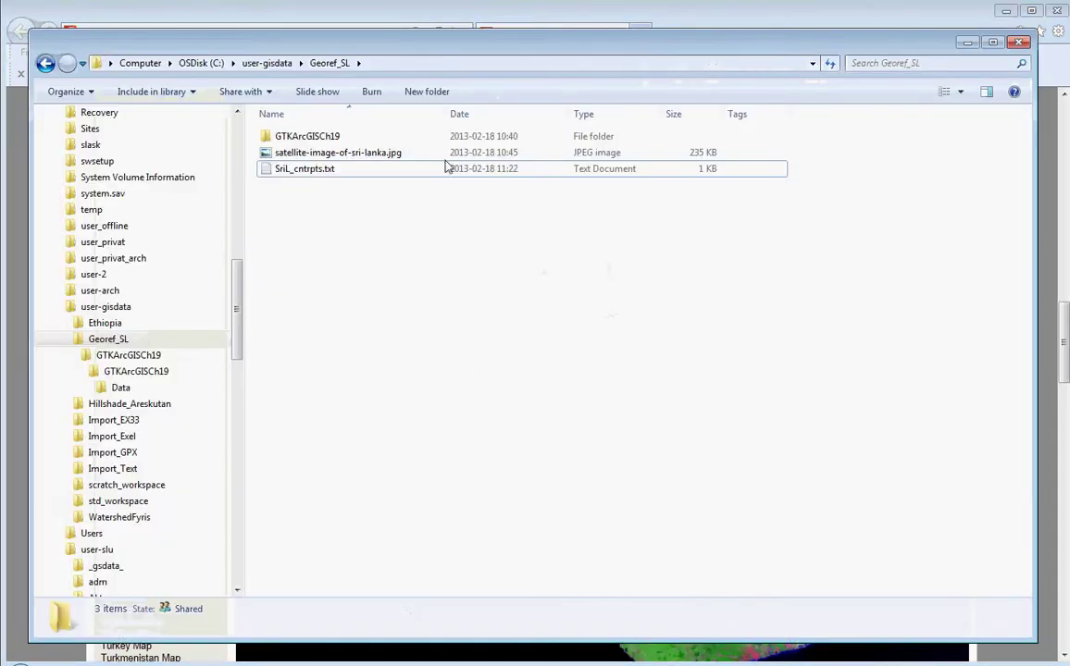
drag(437, 50, 425, 47)
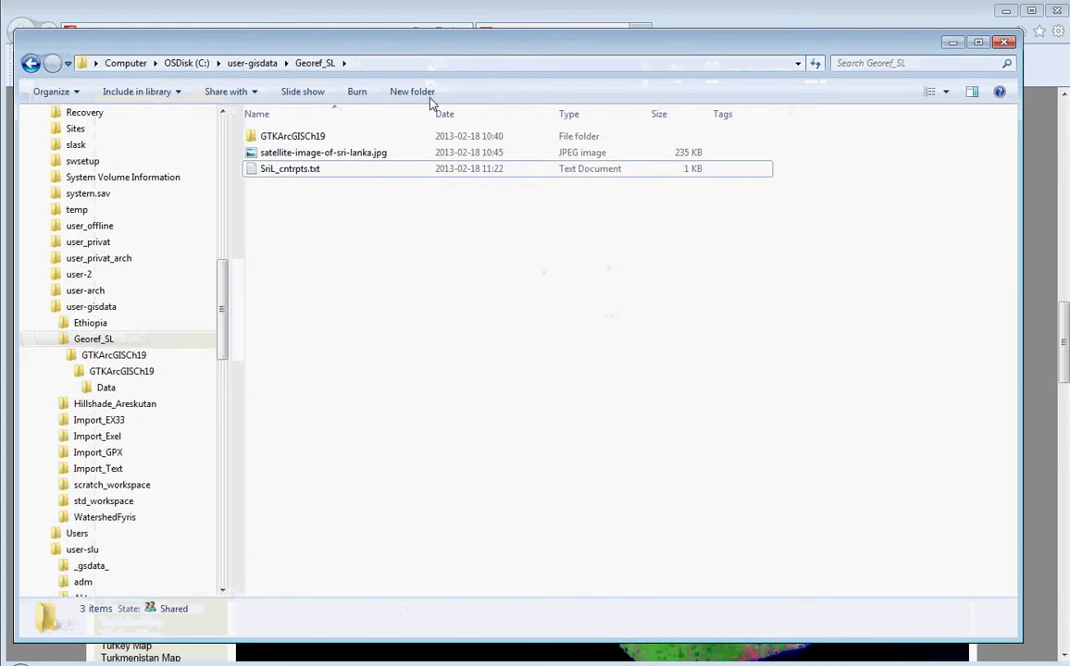
click(353, 154)
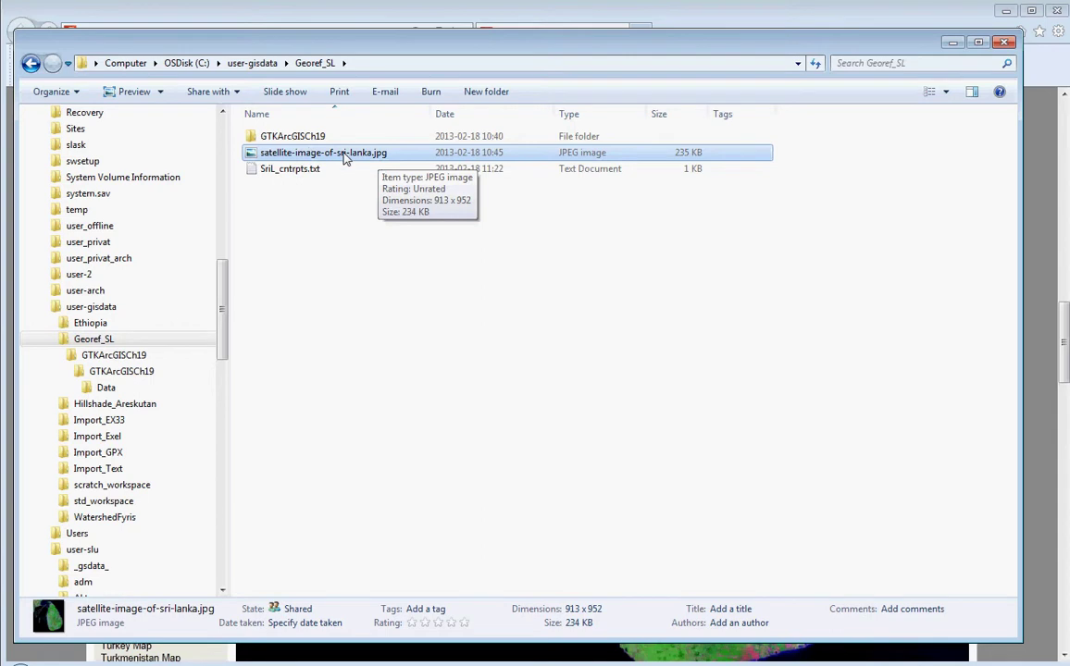
Step: Switch to ArcMap and locate satellite-image-of-sri-lanka.jpg in the catalog's C:\user-gisdata\Georef_SL folder
key(alt+Tab)
key(alt+Tab)
key(alt+Tab)
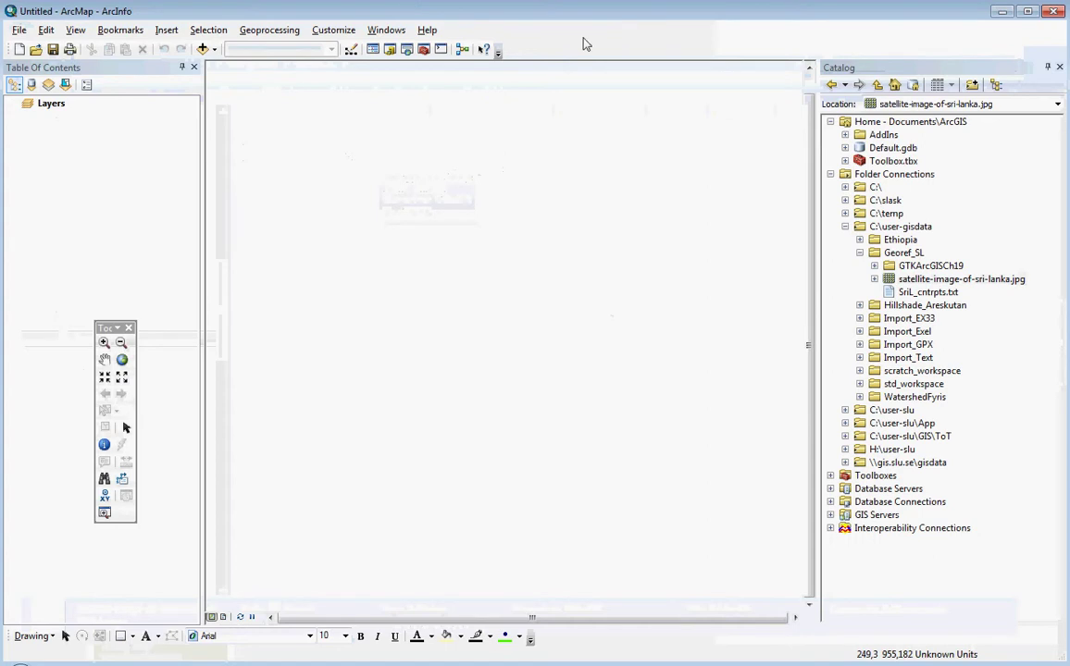
click(900, 254)
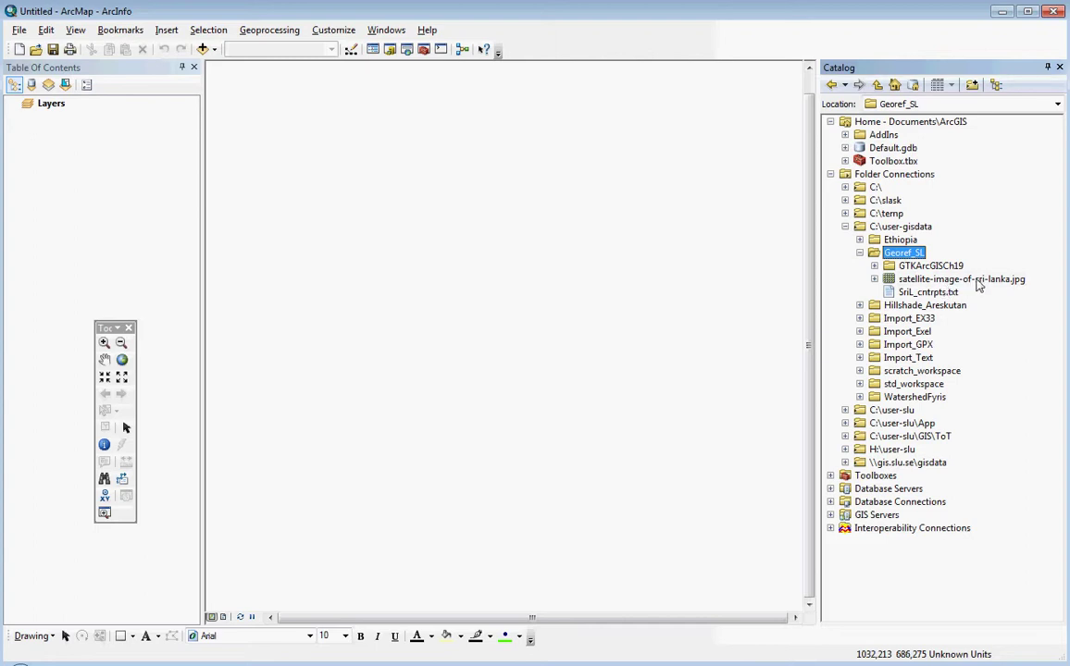
click(942, 280)
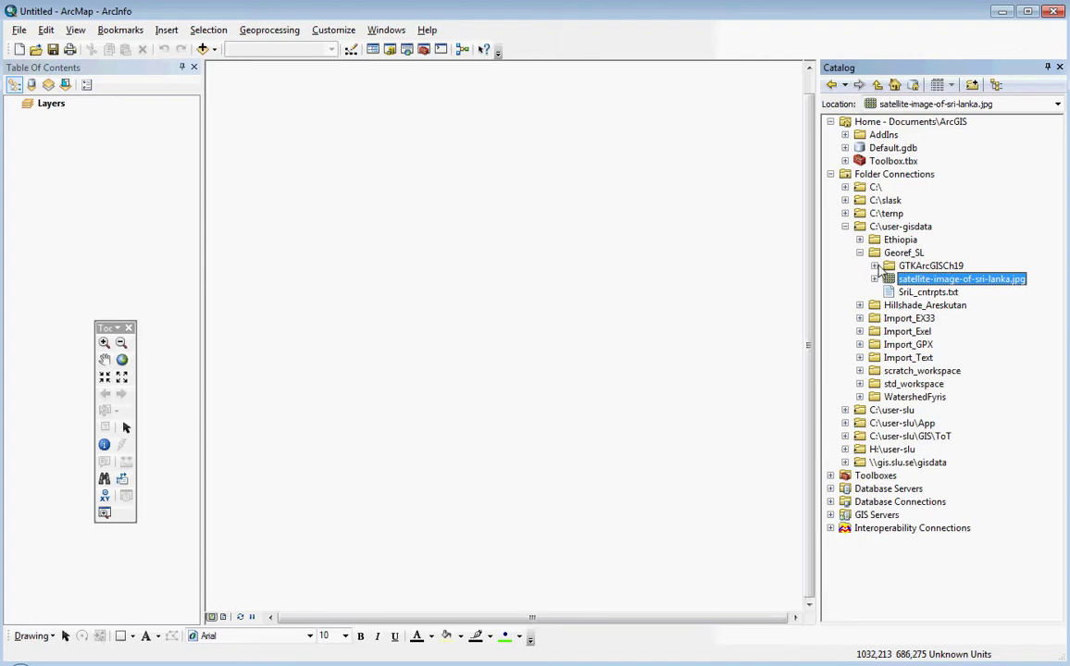
Step: Add the World feature class from Tigers.mdb and satellite-image-of-sri-lanka.jpg to the empty Layers data frame
click(875, 267)
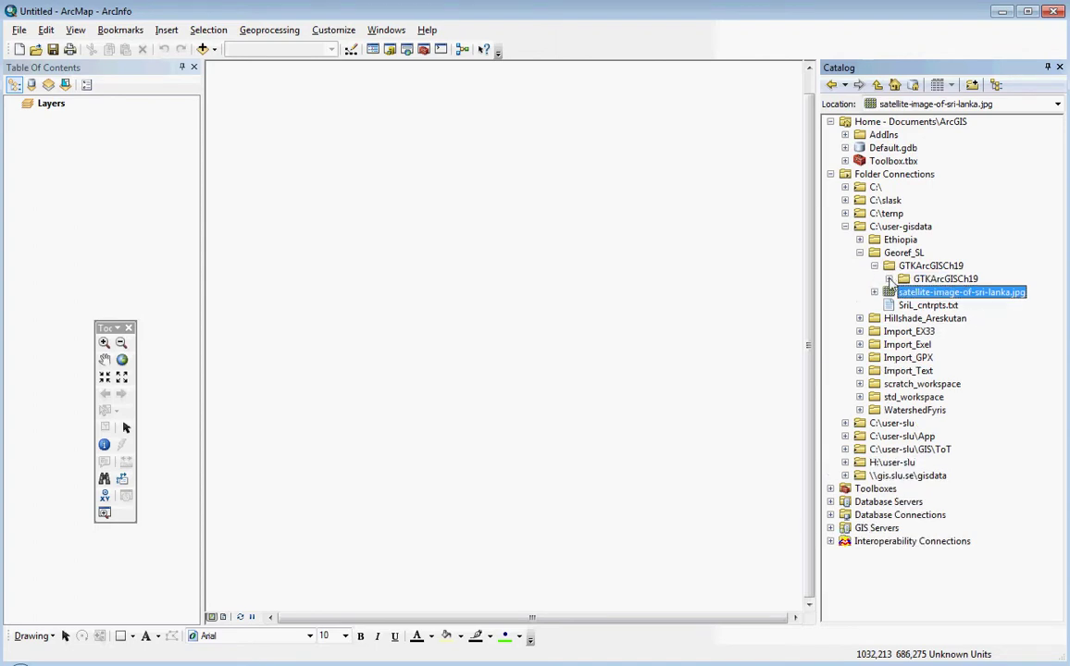
click(889, 279)
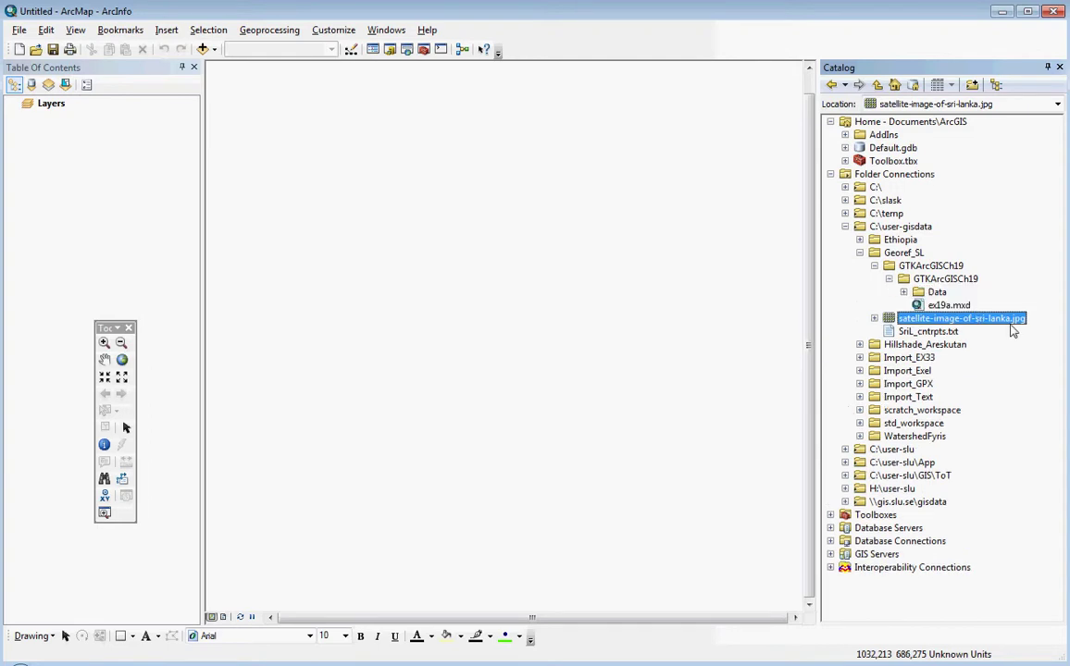
click(903, 292)
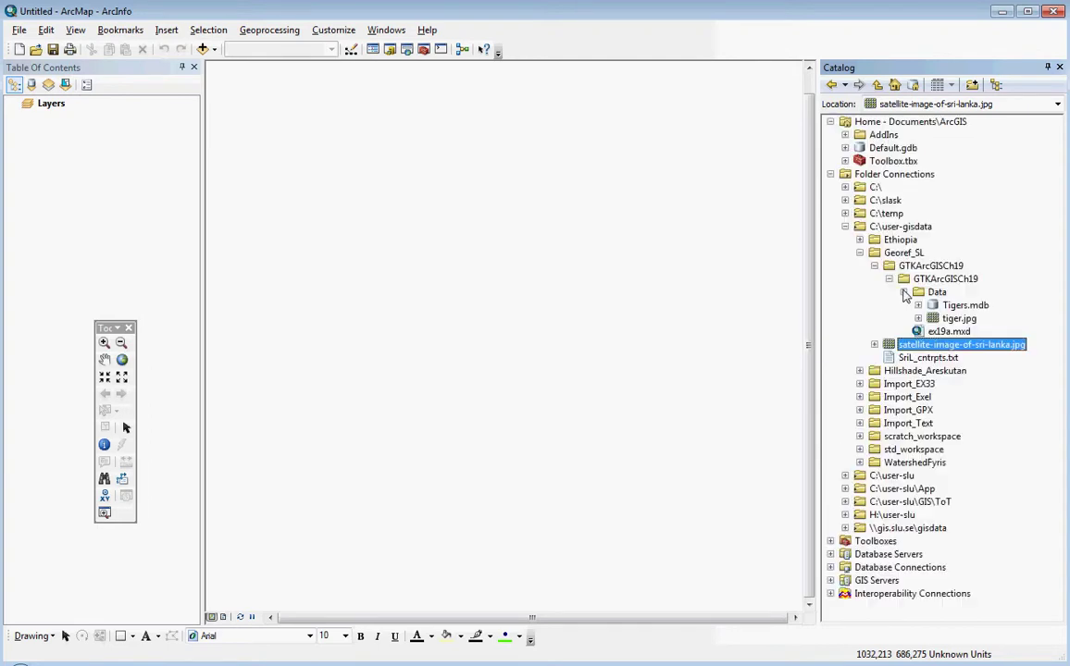
click(965, 306)
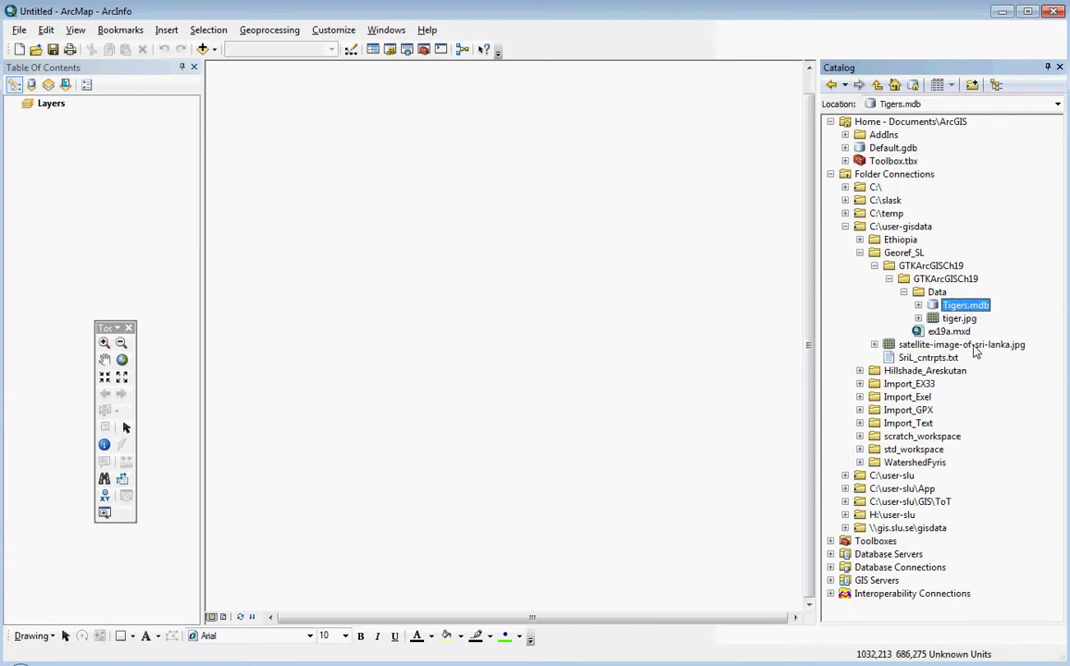
key(Right)
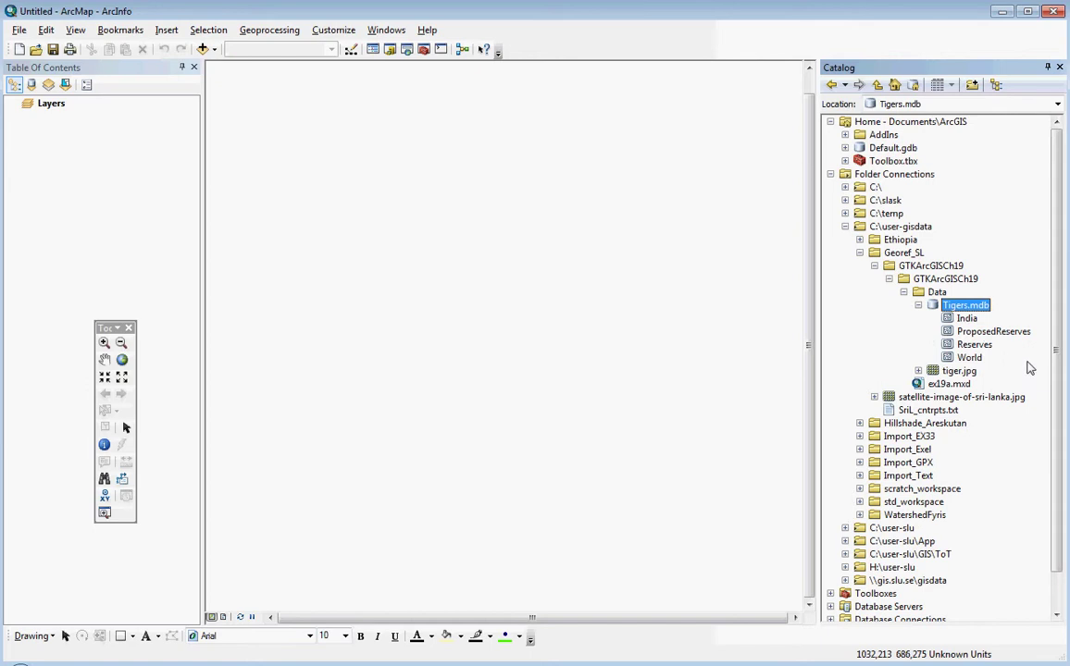
click(977, 358)
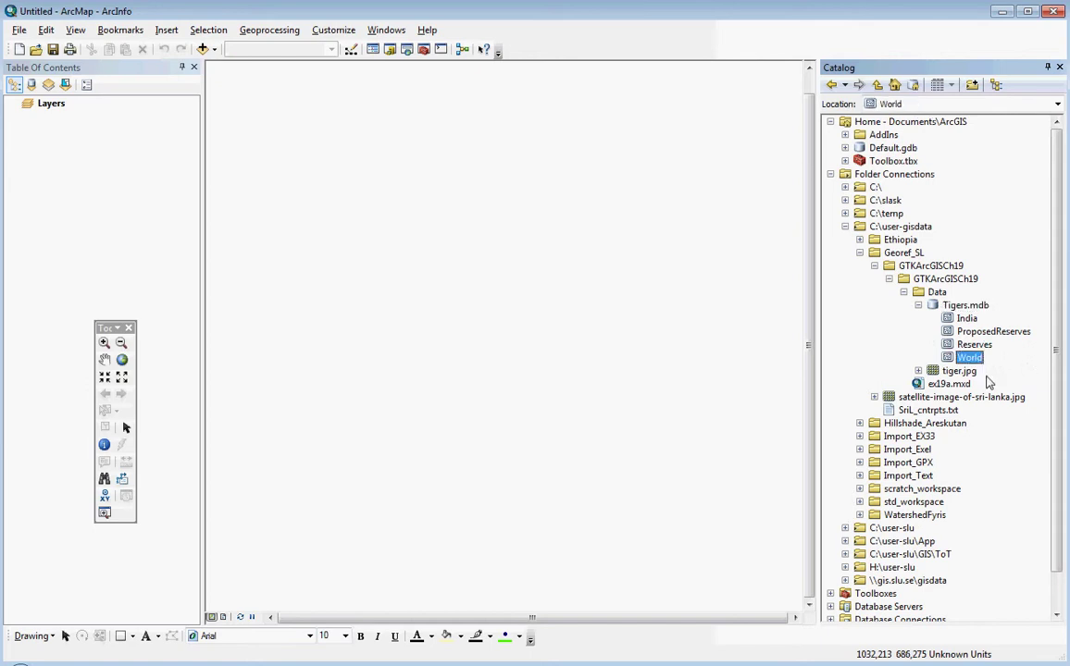
mouse_move(979, 359)
mouse_down()
mouse_move(891, 330)
mouse_move(156, 178)
mouse_up()
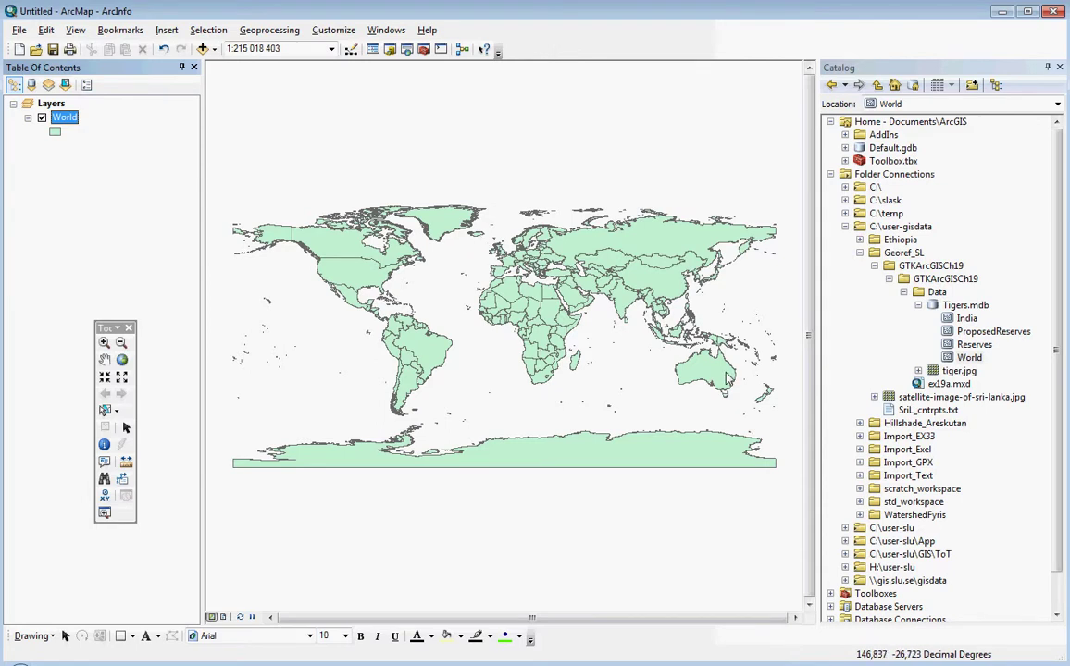
click(960, 398)
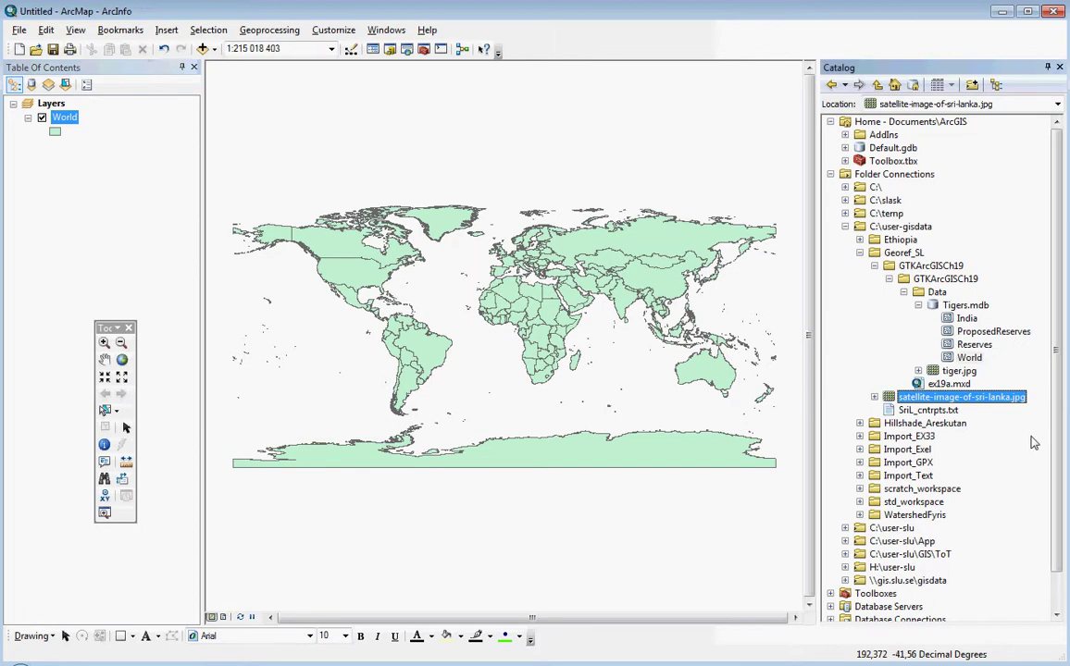
mouse_move(986, 405)
mouse_down()
mouse_move(890, 363)
mouse_move(135, 209)
mouse_move(120, 194)
mouse_up()
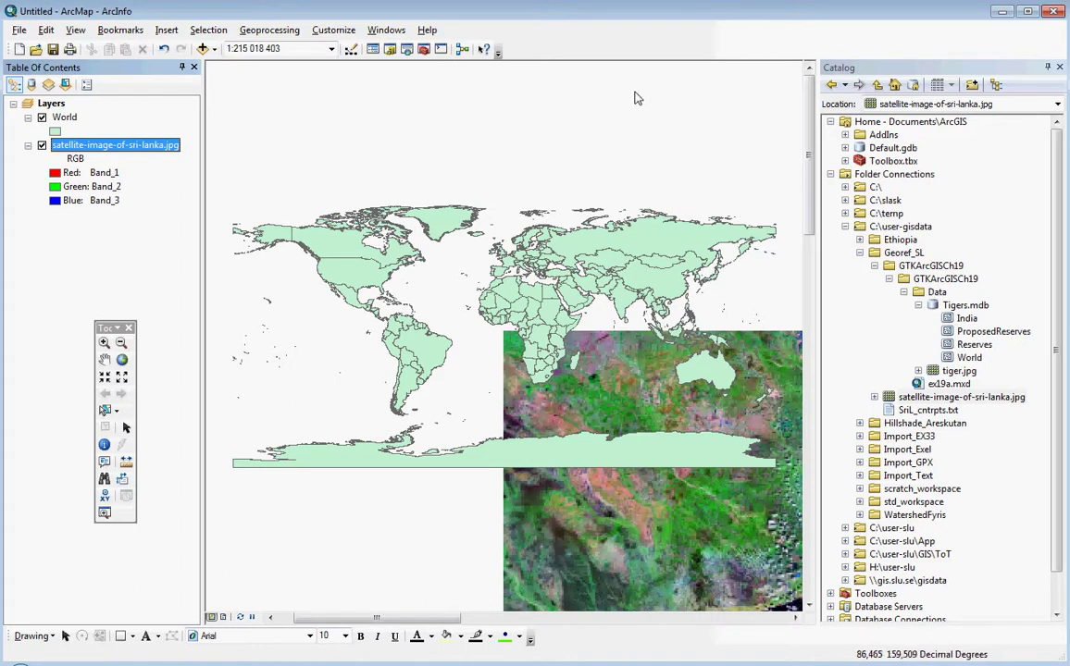
Step: Display the Georeferencing toolbar near the map's upper edge and check that its layer is satellite-image-of-sri-lanka.jpg
right_click(562, 45)
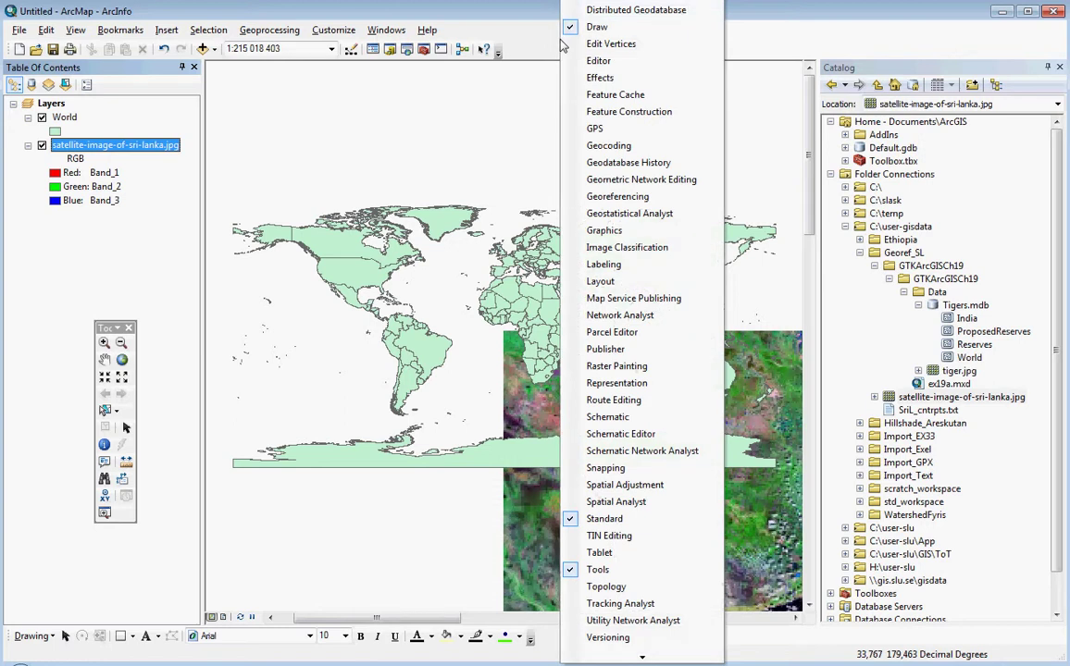
click(597, 198)
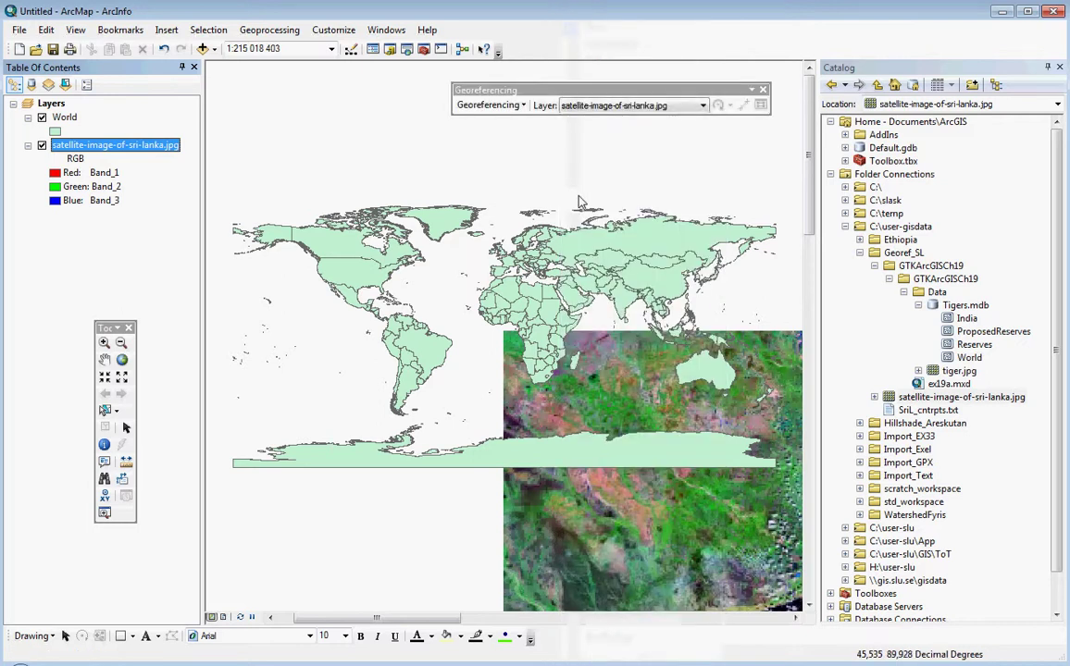
drag(608, 89, 627, 78)
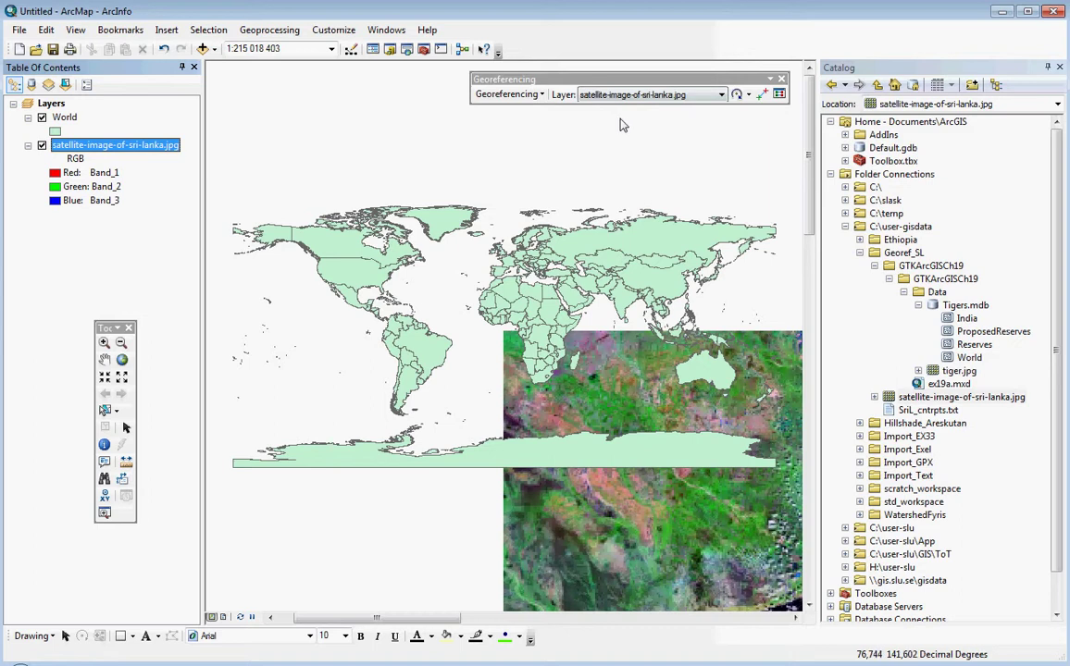
click(723, 97)
click(723, 96)
click(723, 96)
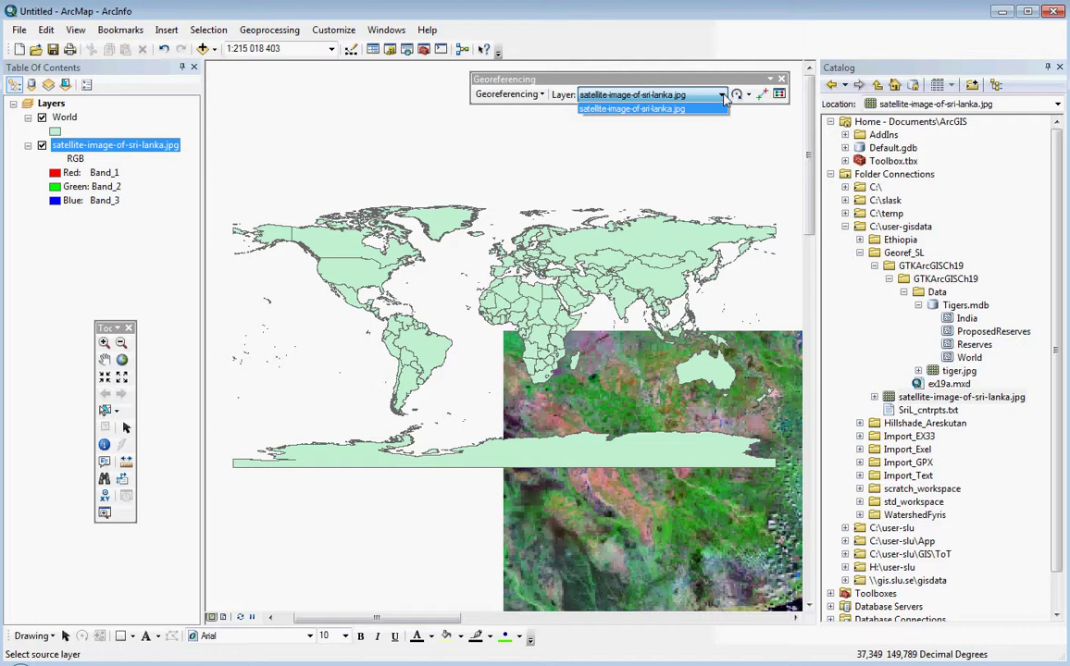
click(722, 95)
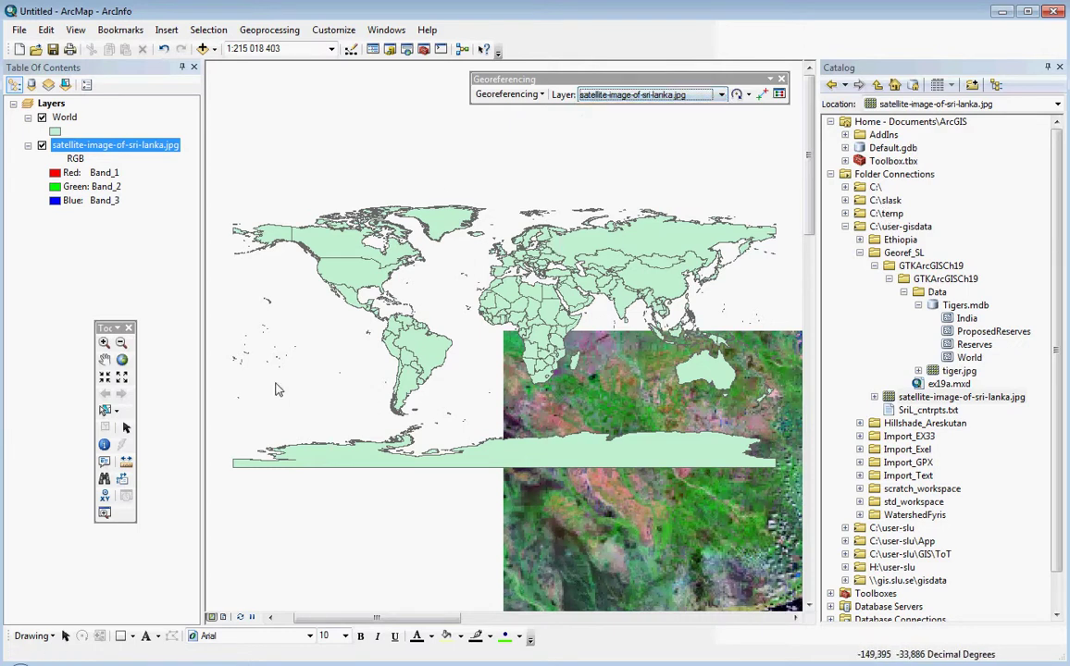
Step: Zoom the map in on Sri Lanka in the World layer so the whole island fills the view
click(103, 359)
drag(474, 291, 413, 292)
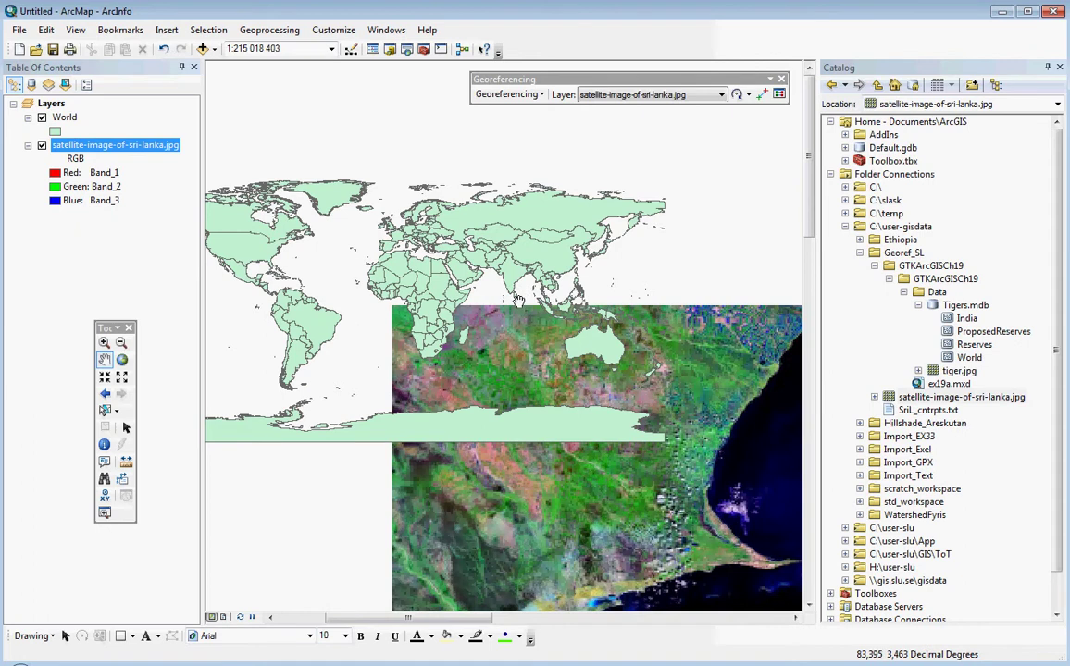
scroll(468, 272, up, 2)
scroll(517, 294, up, 3)
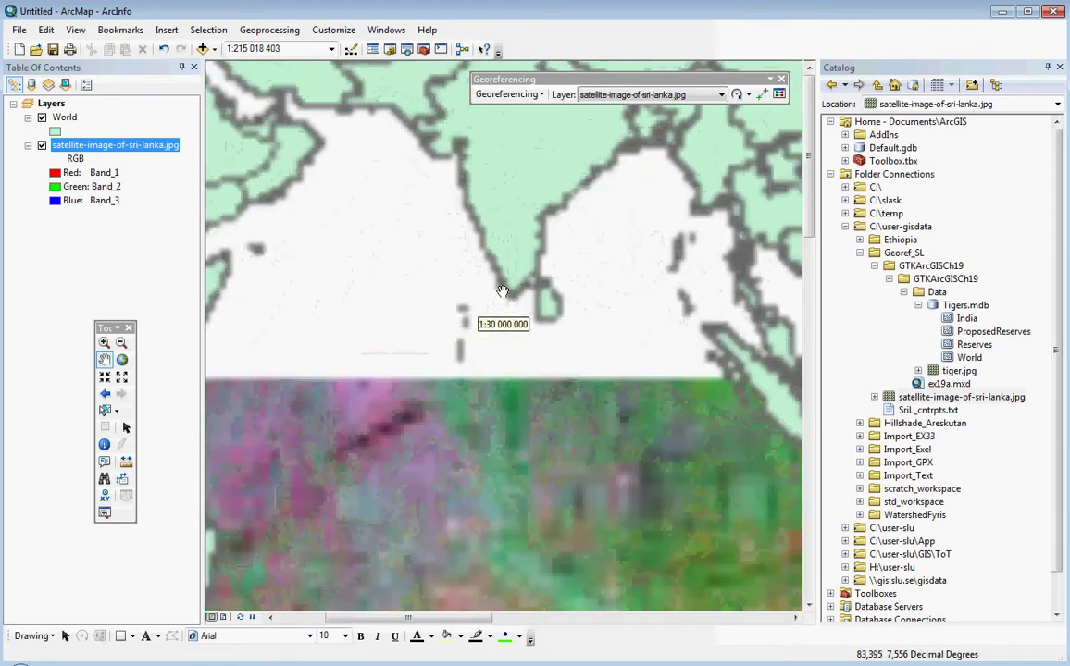
click(104, 344)
drag(448, 223, 548, 325)
drag(328, 196, 671, 556)
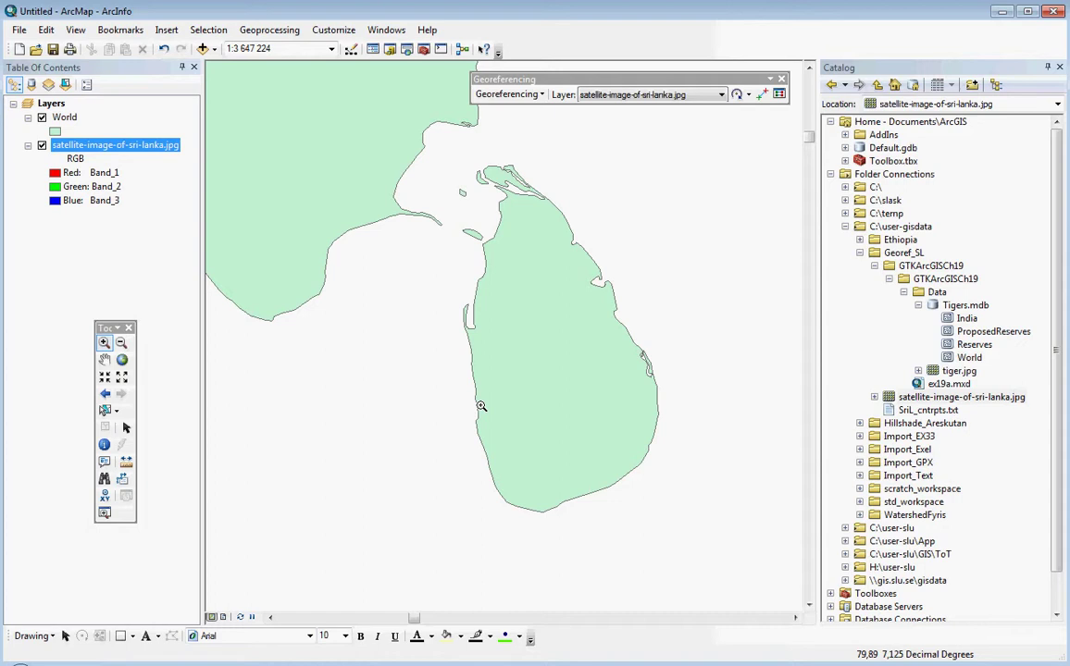
Step: Fit satellite-image-of-sri-lanka.jpg to the current display extent so it overlaps Sri Lanka in the World layer
click(534, 96)
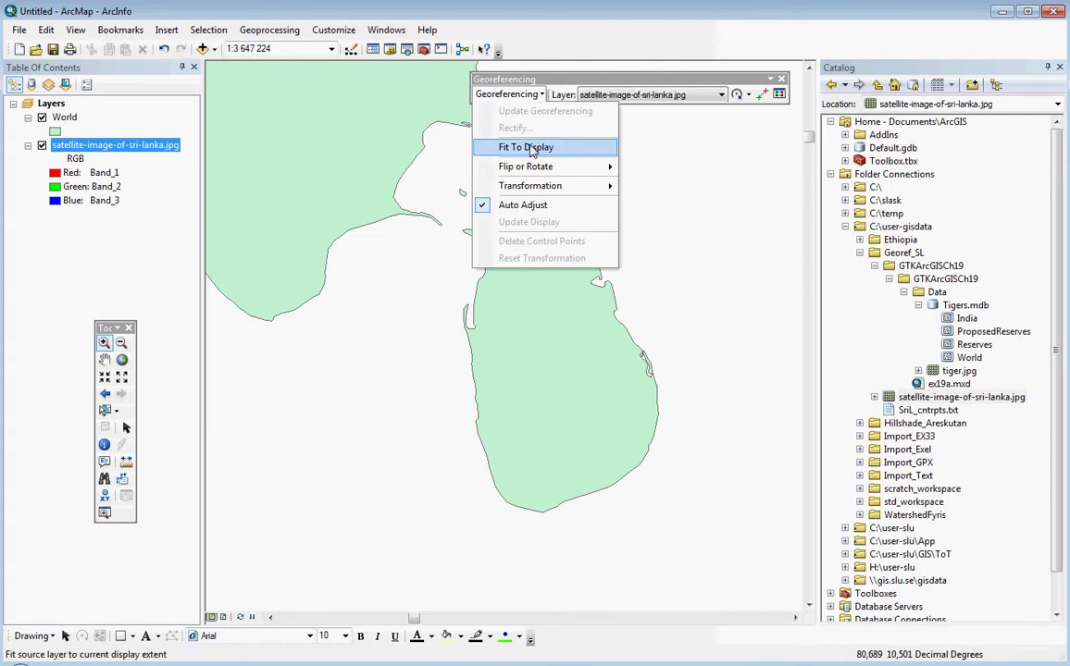
click(532, 147)
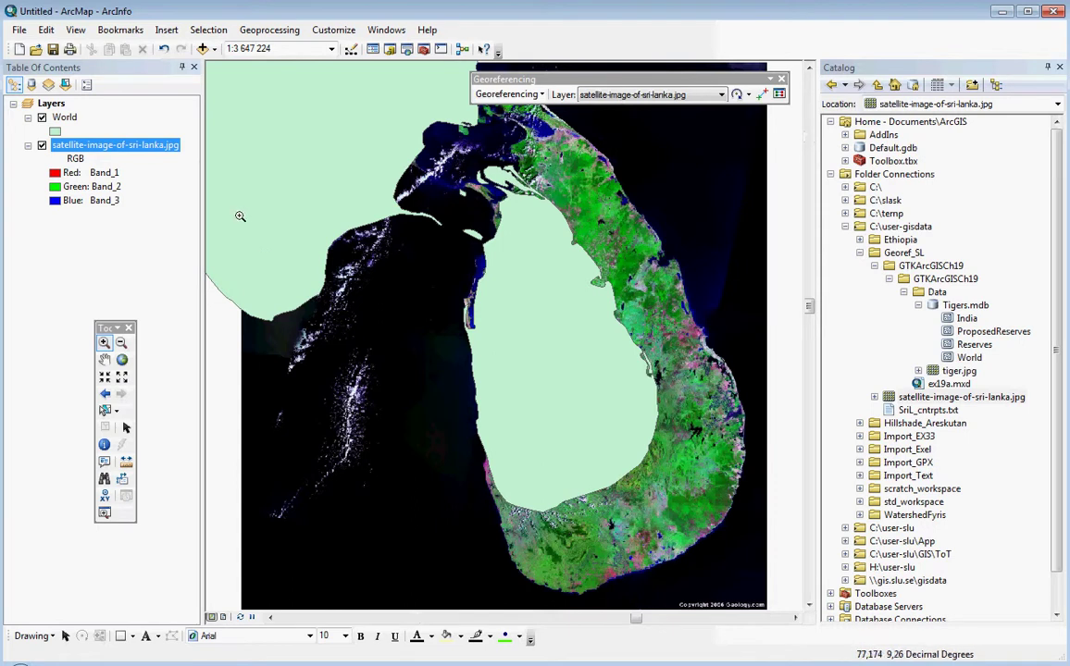
click(104, 359)
drag(391, 348, 363, 364)
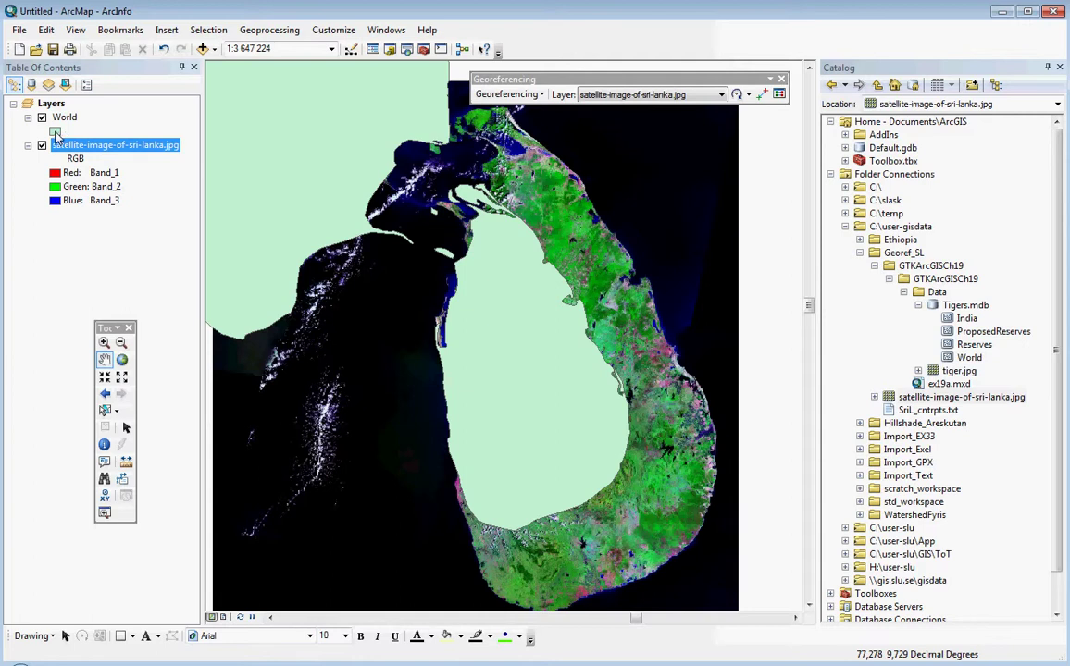
Step: Symbolize the World layer with no fill color and a red outline 1,5 wide
click(55, 132)
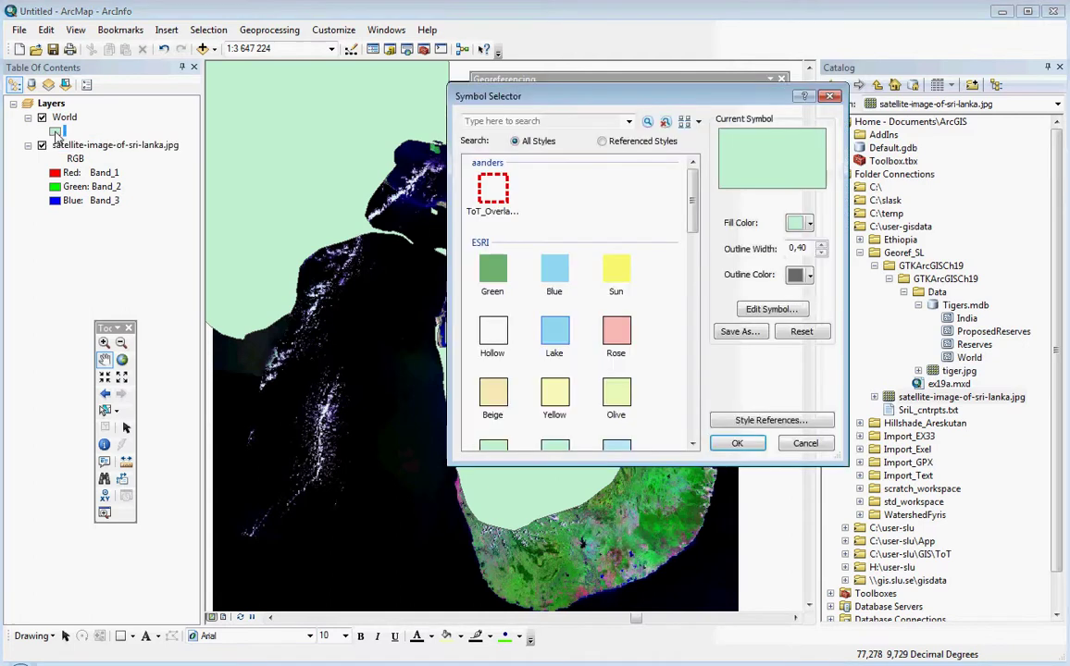
click(800, 225)
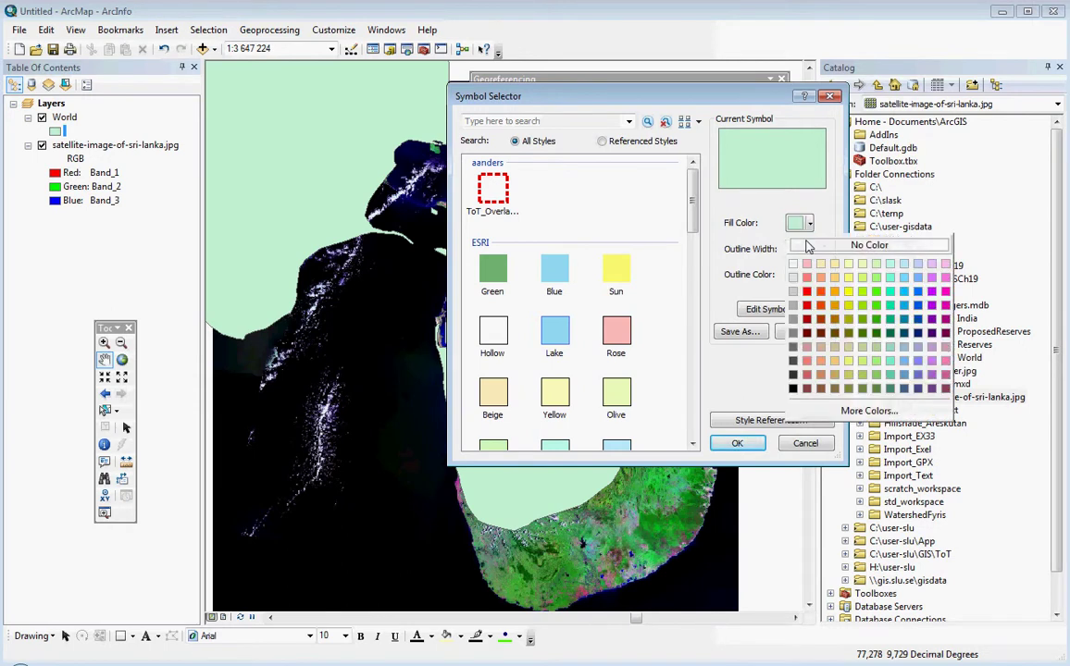
click(884, 242)
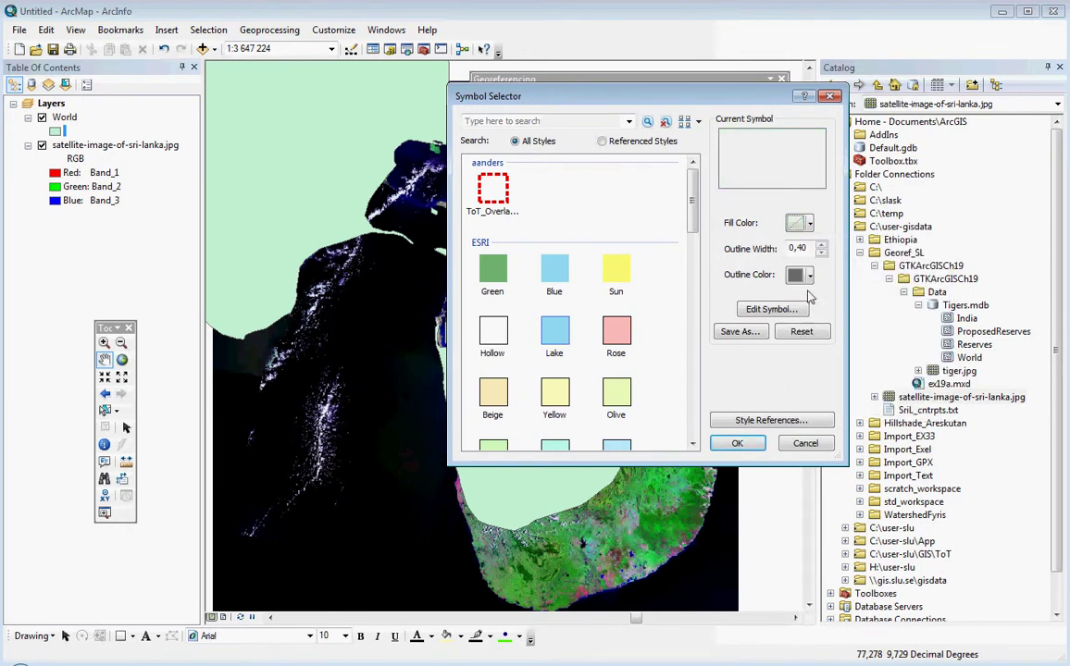
double_click(797, 248)
text(1)
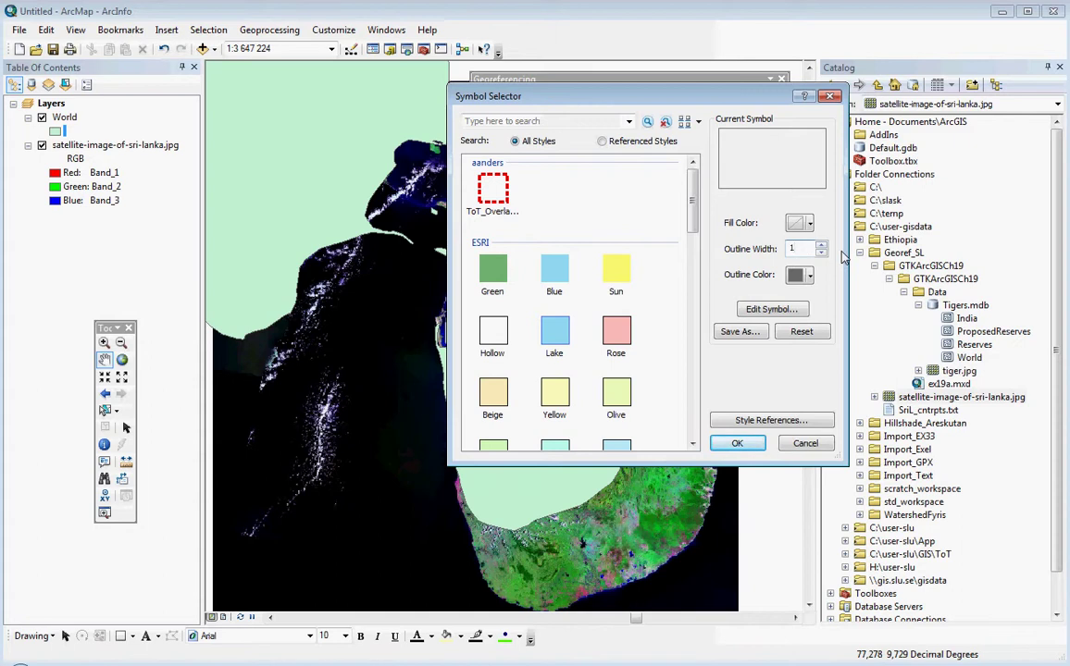
text(,5)
click(809, 275)
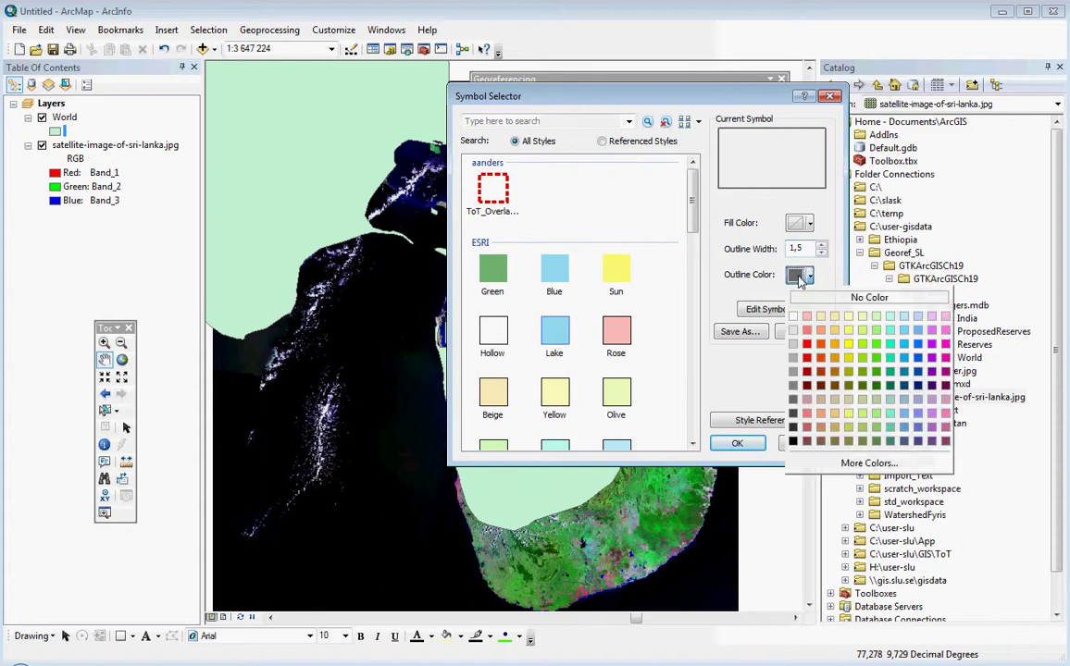
click(806, 345)
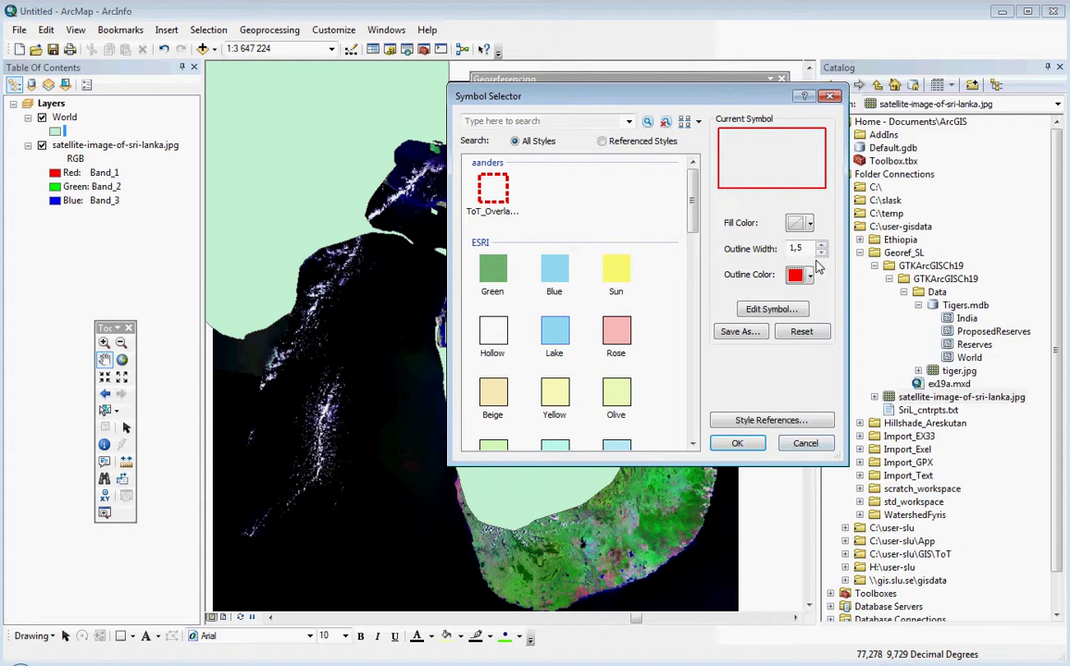
click(737, 443)
drag(559, 406, 499, 387)
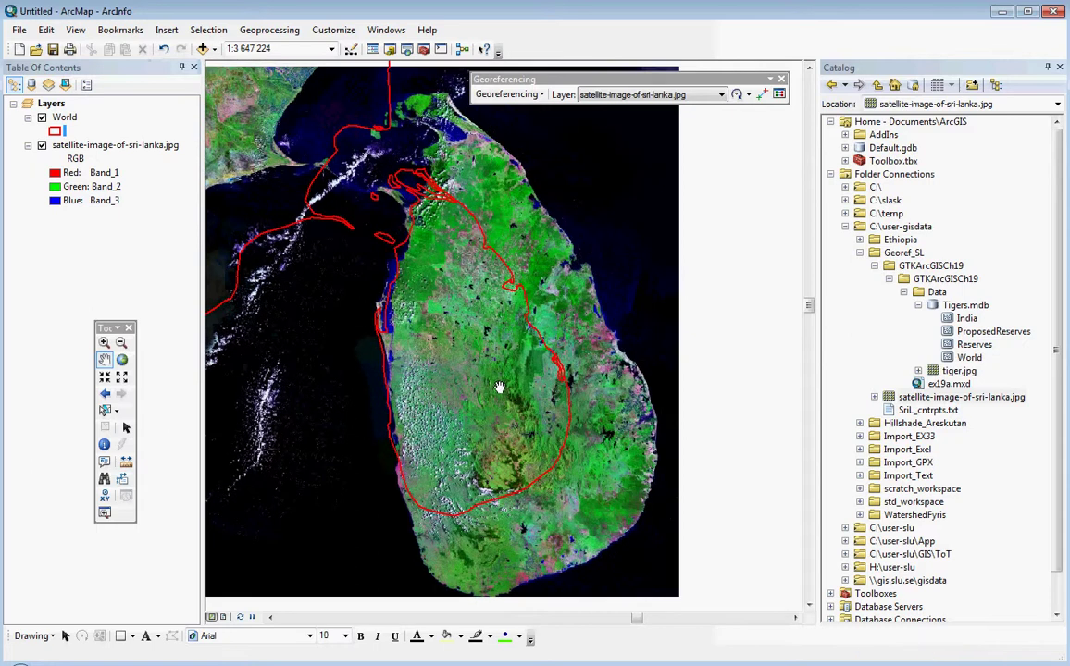
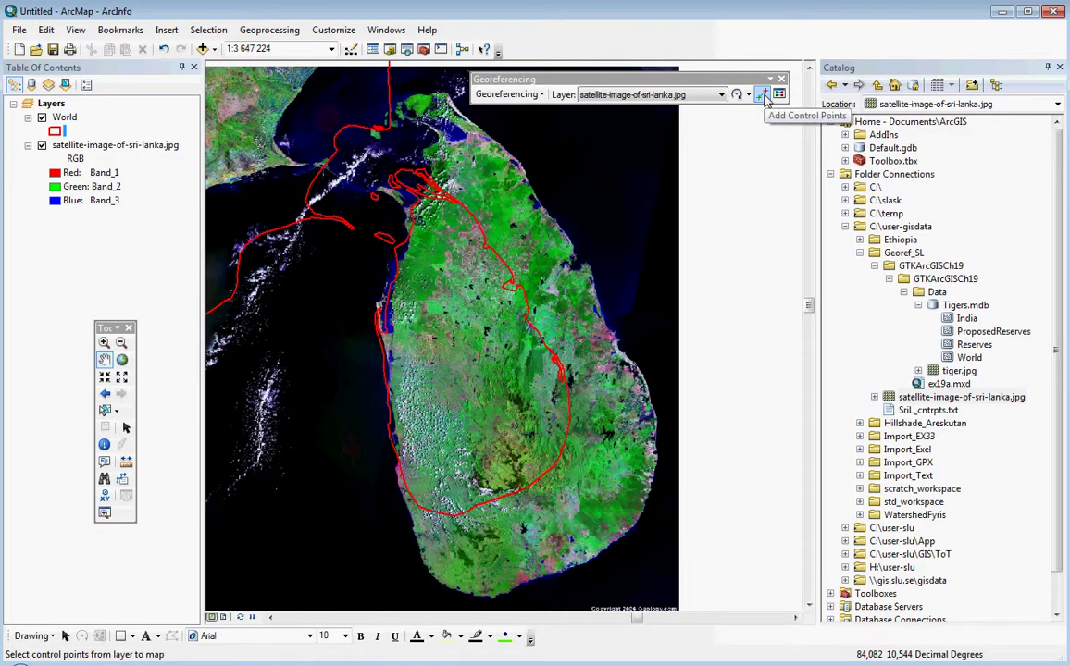
Step: Start the first control point on the satellite image at the northern tip of the headland east of the northeast coast's bay
click(762, 96)
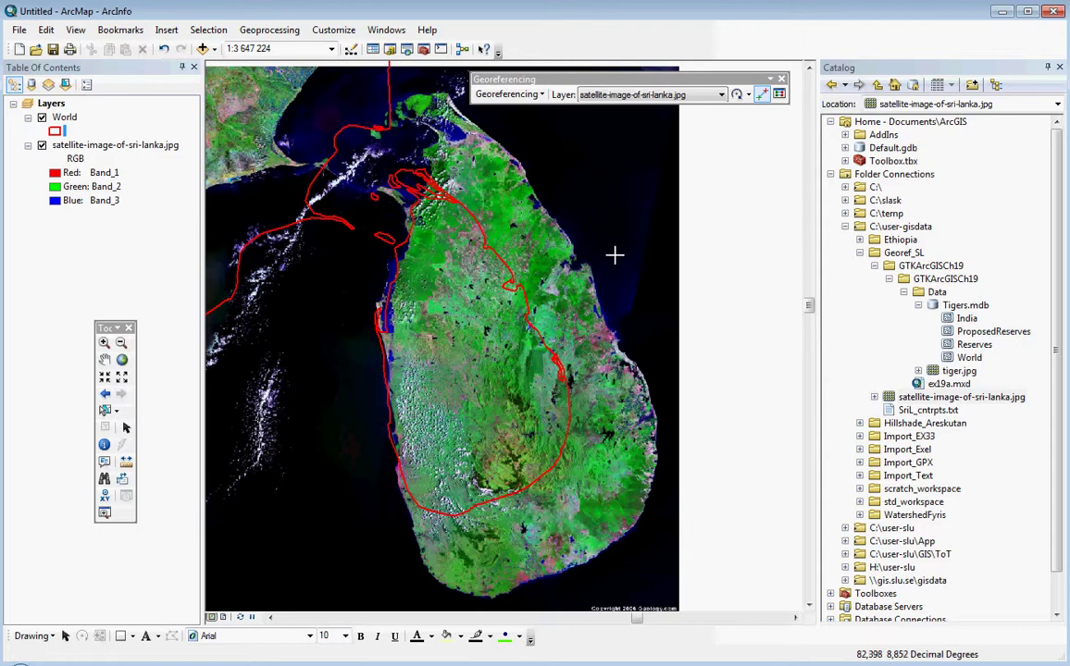
scroll(587, 263, up, 2)
scroll(586, 263, up, 2)
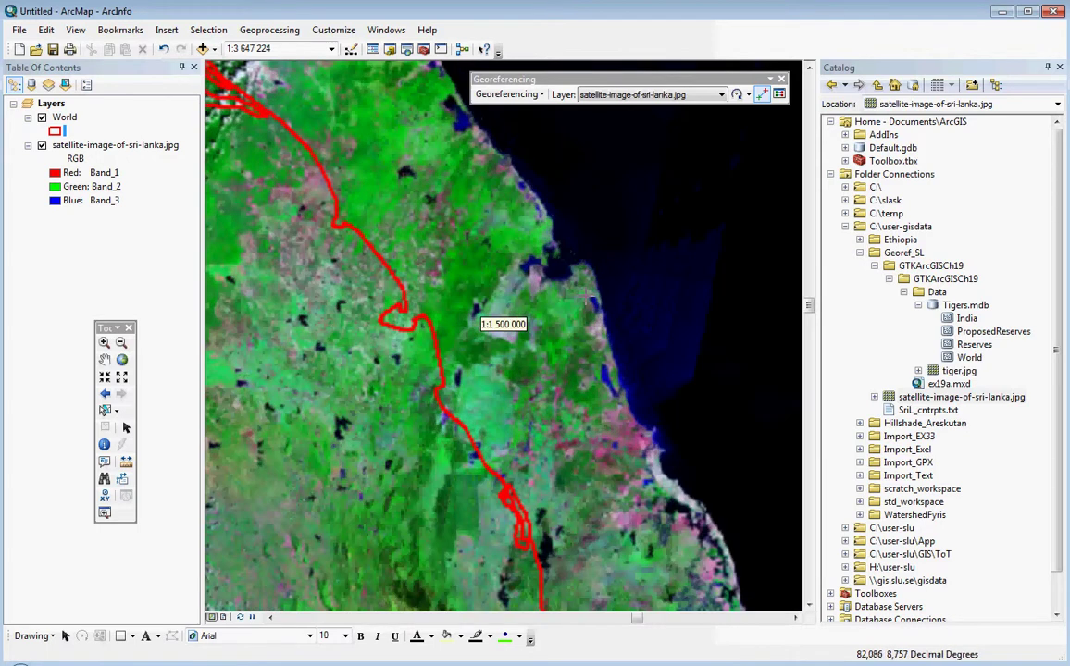
click(105, 359)
drag(399, 340, 611, 374)
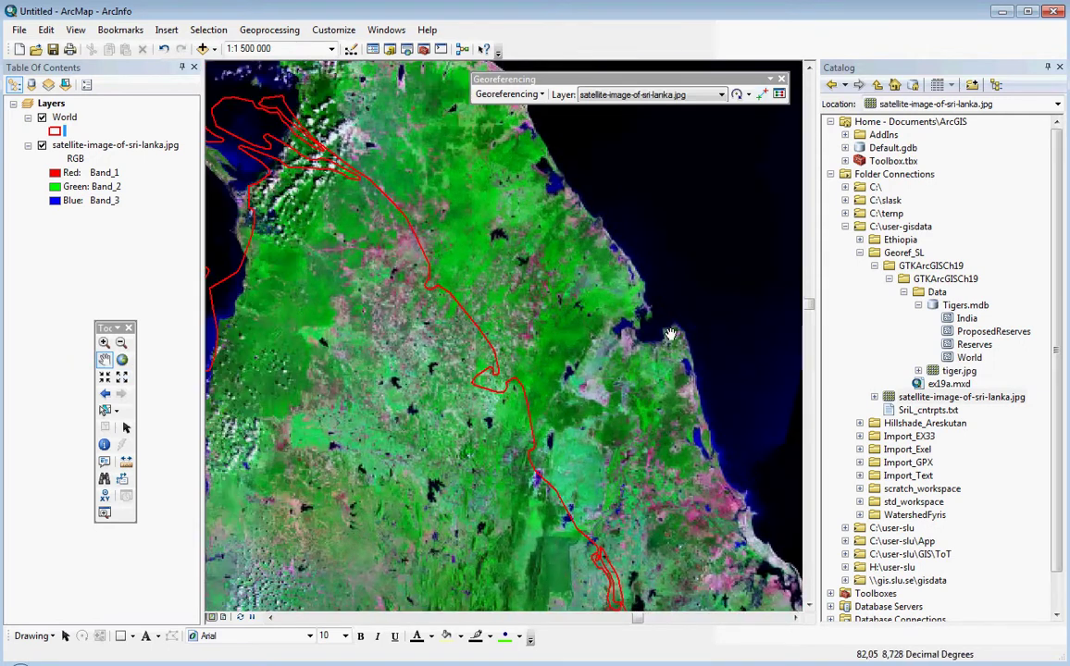
scroll(611, 375, up, 2)
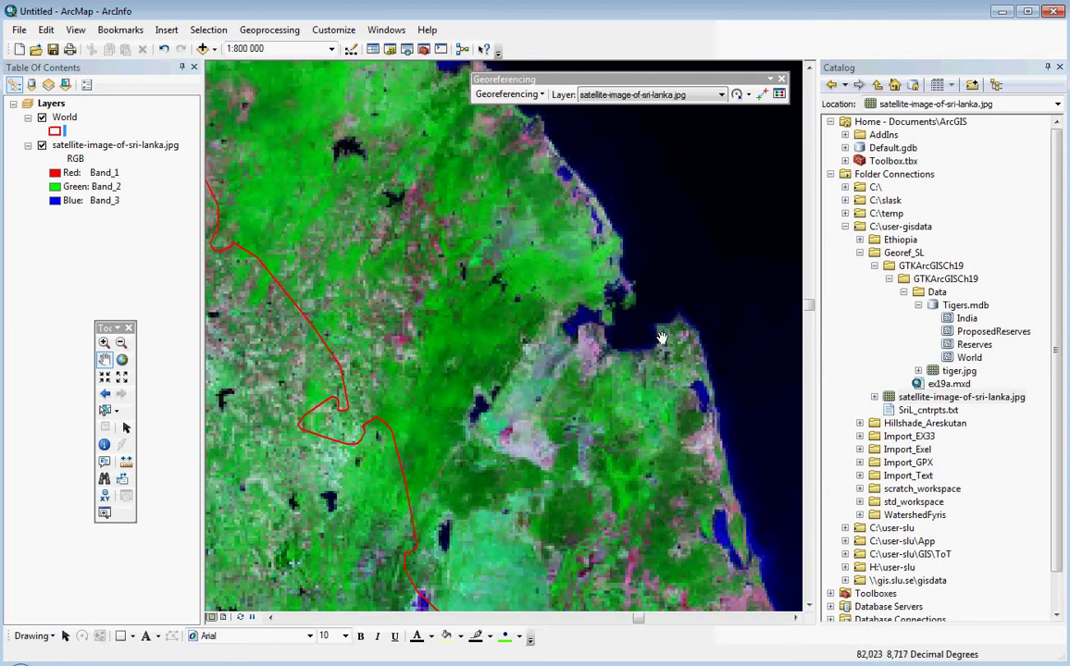
scroll(687, 343, down, 2)
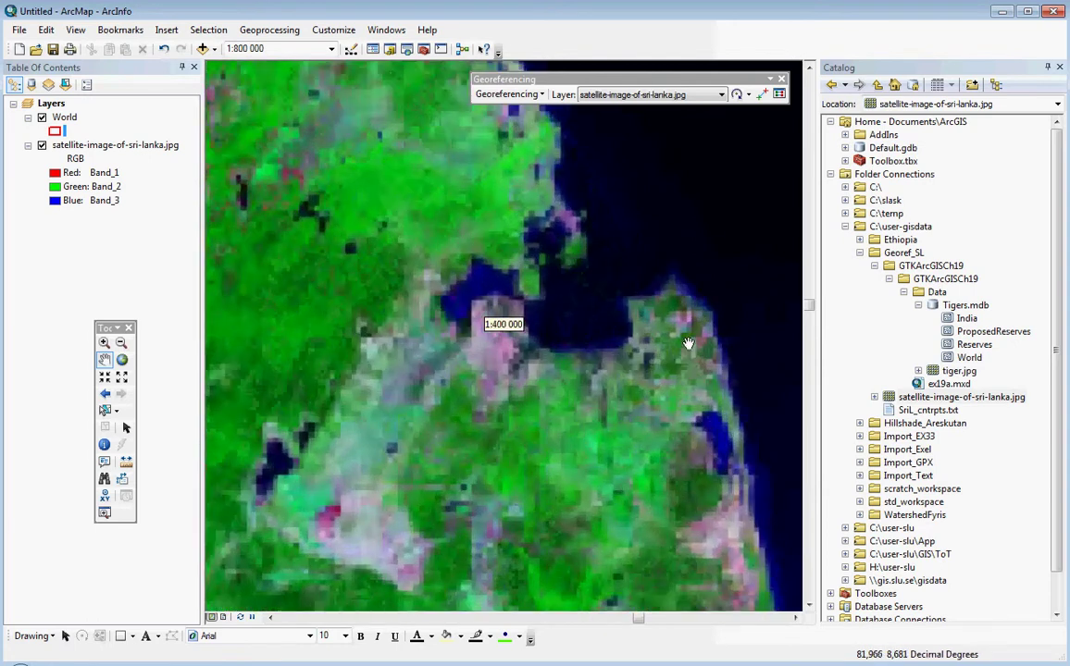
click(761, 95)
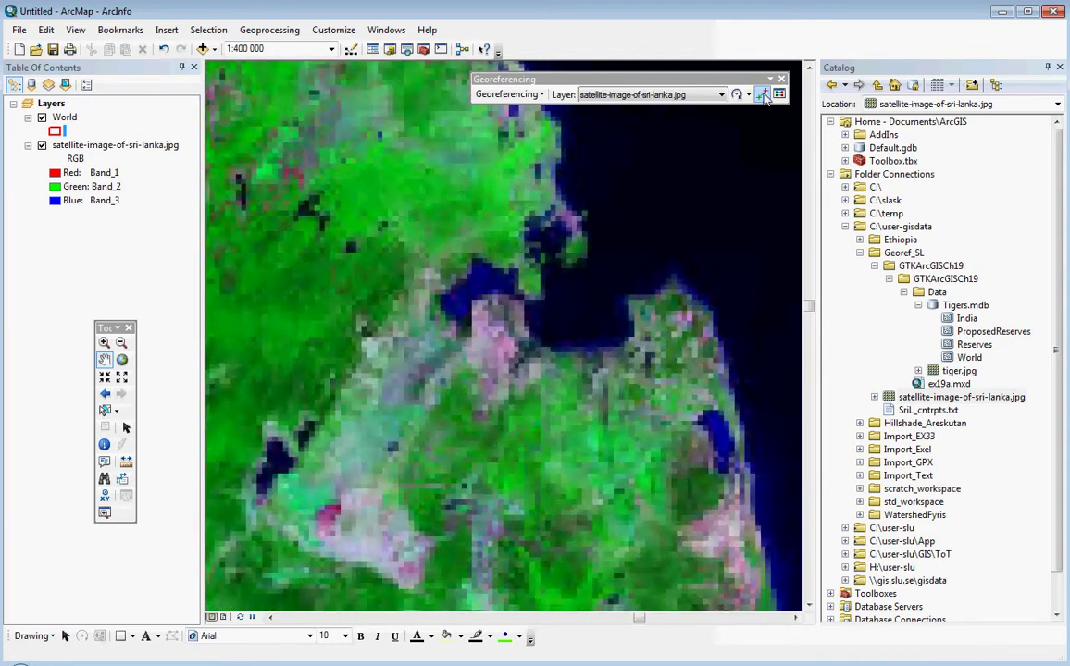
click(673, 283)
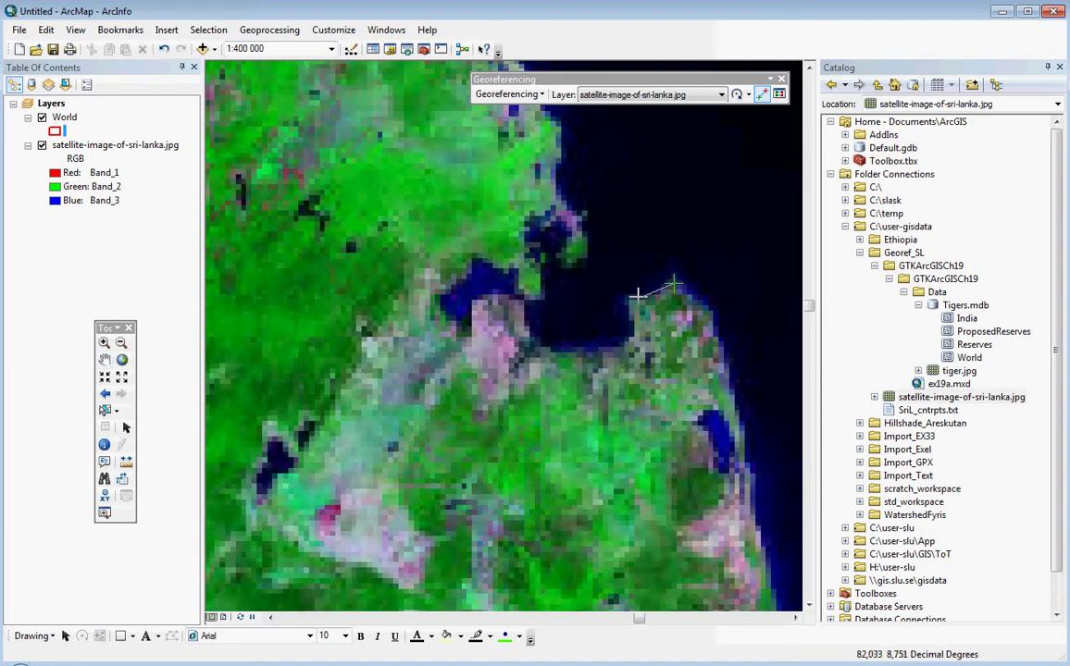
Step: Link the first control point to the matching headland-tip vertex on the red World outline, east of the bay
click(104, 360)
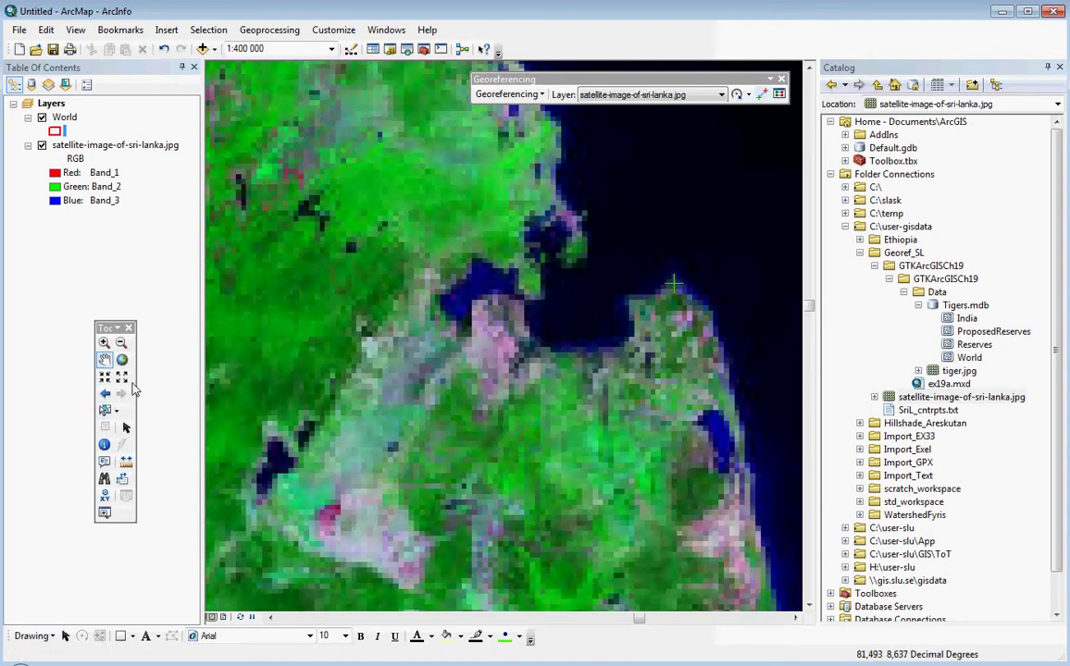
drag(251, 429, 555, 321)
scroll(495, 344, up, 1)
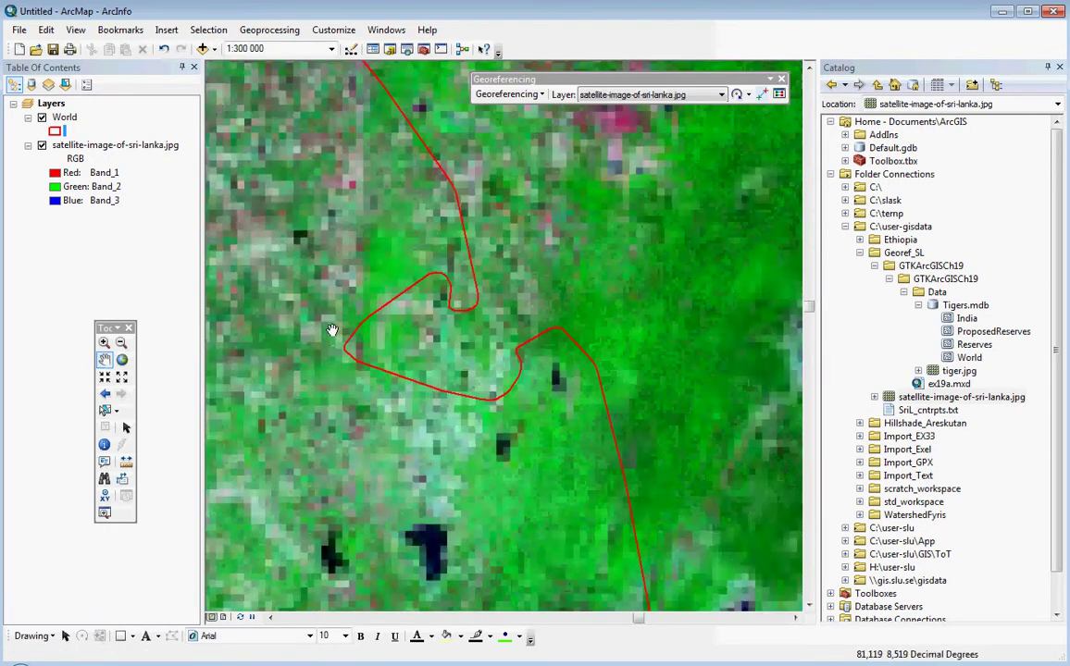
click(762, 93)
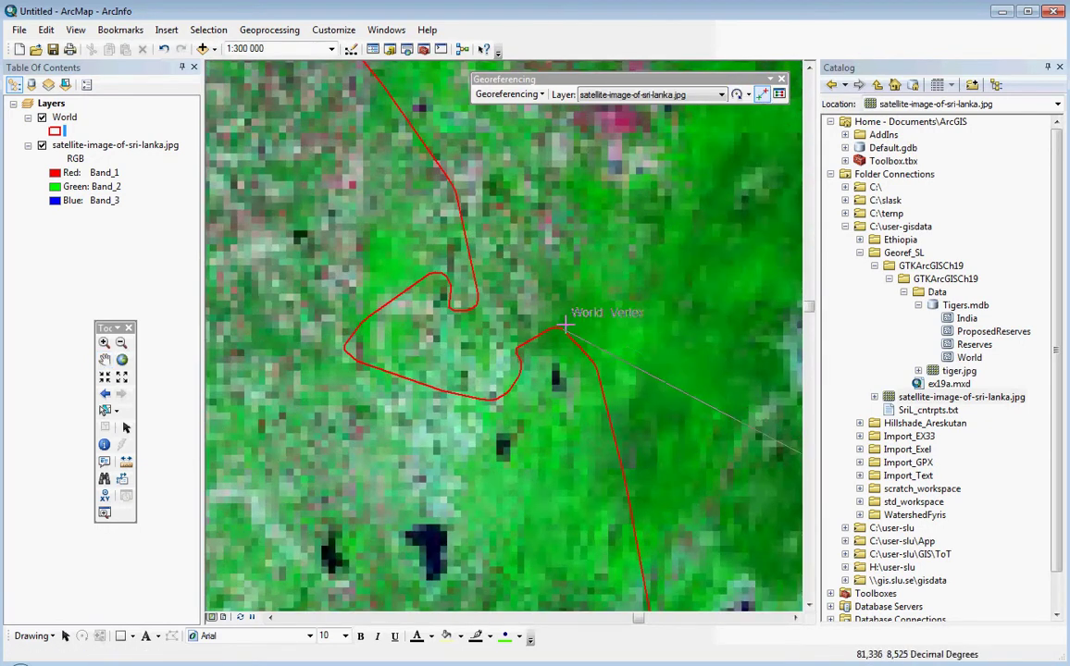
click(555, 329)
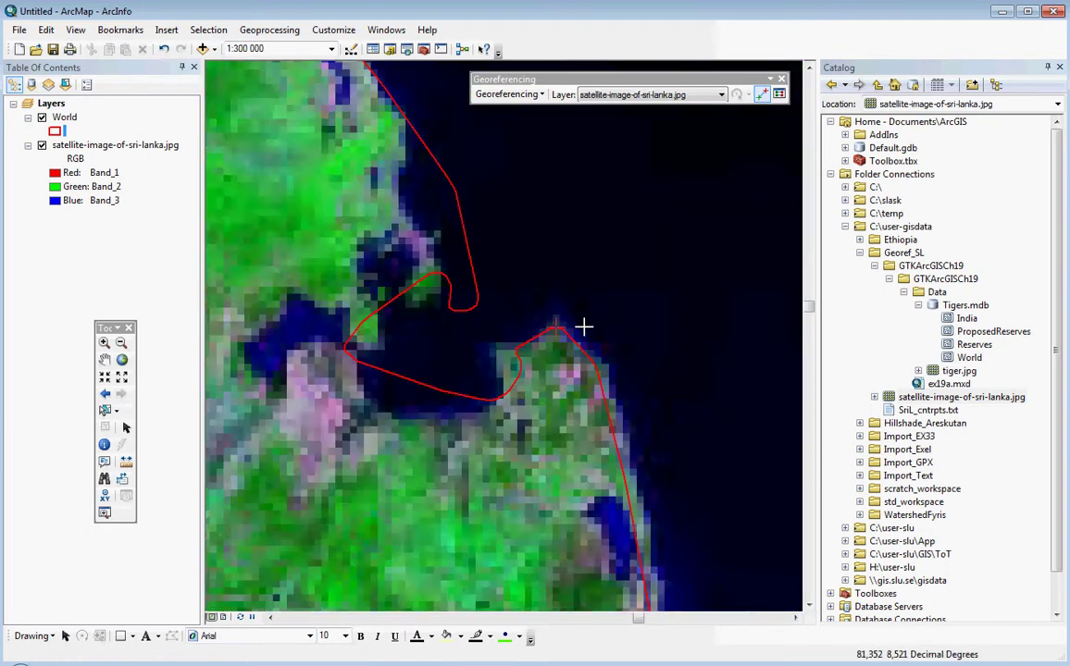
Step: Start a second control point on the satellite image at the southeastern corner of the large west-coast lagoon
scroll(583, 325, up, 5)
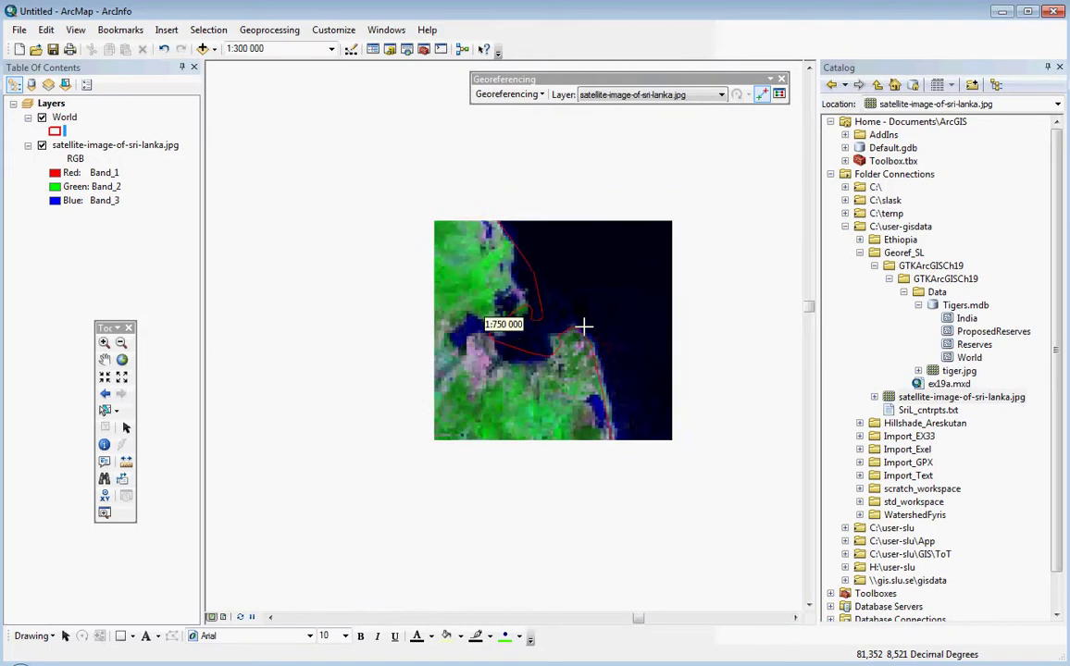
scroll(583, 326, up, 5)
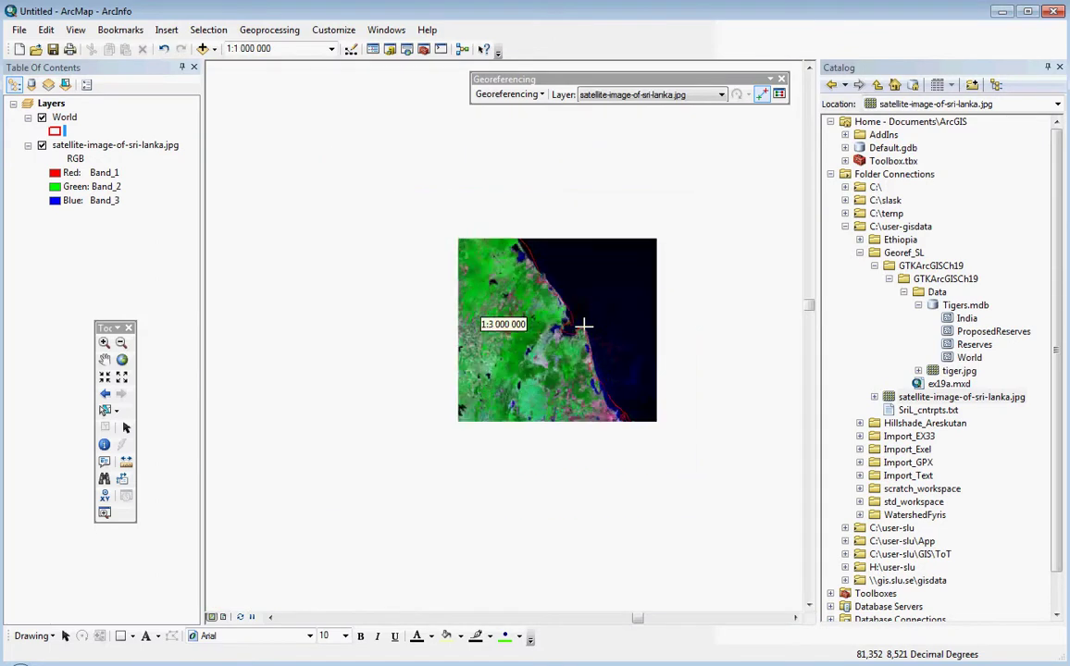
click(105, 359)
scroll(470, 358, down, 3)
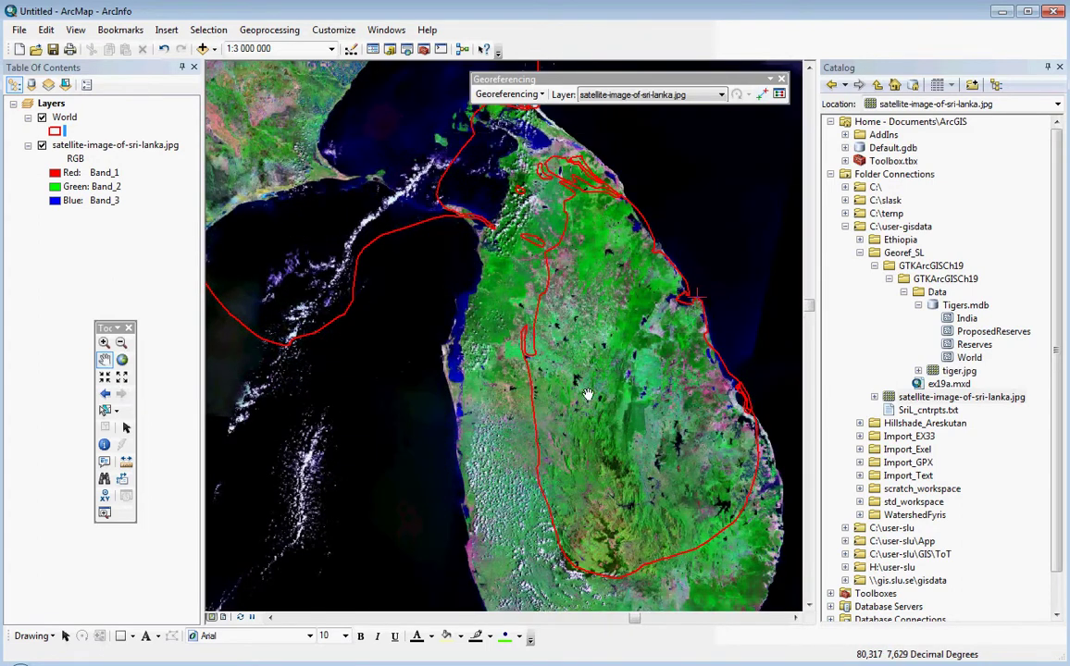
drag(589, 388, 593, 419)
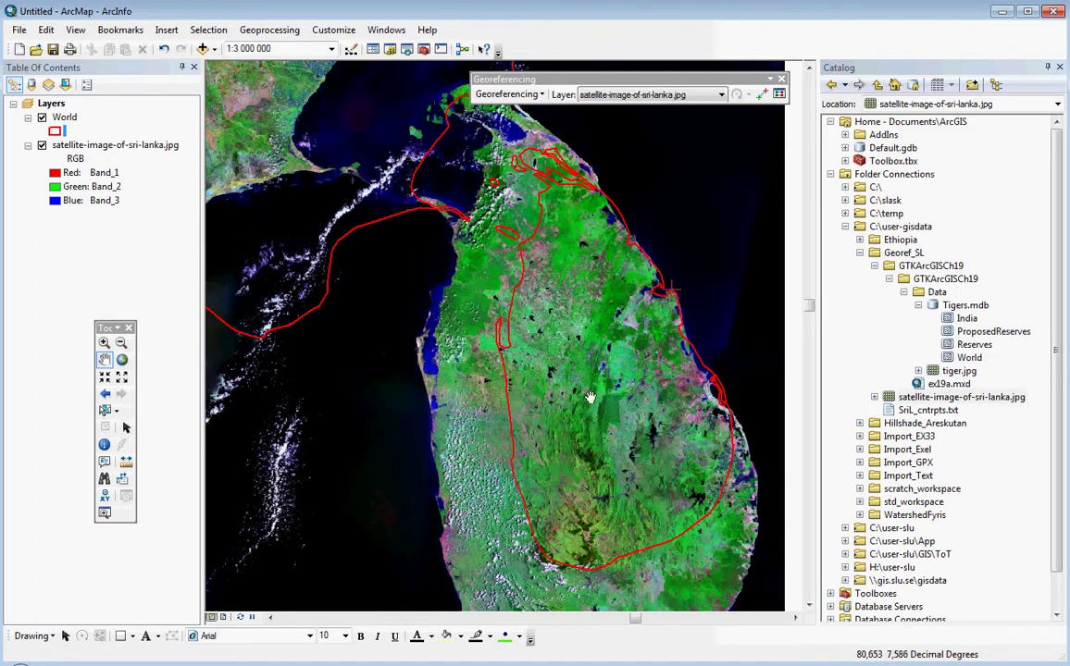
scroll(473, 344, up, 3)
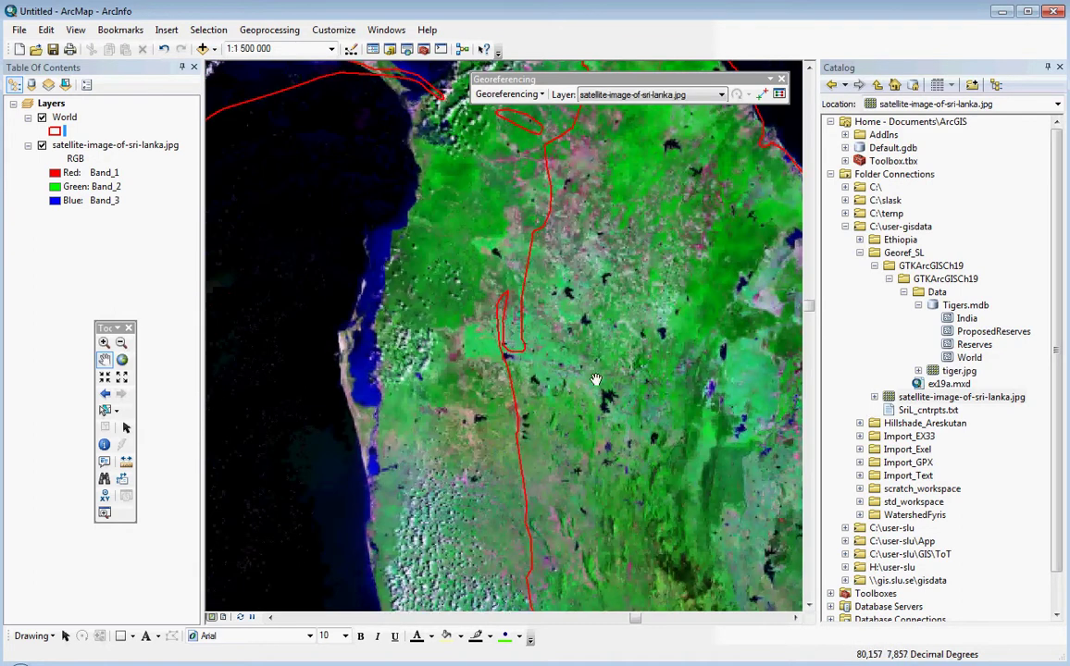
scroll(547, 353, up, 2)
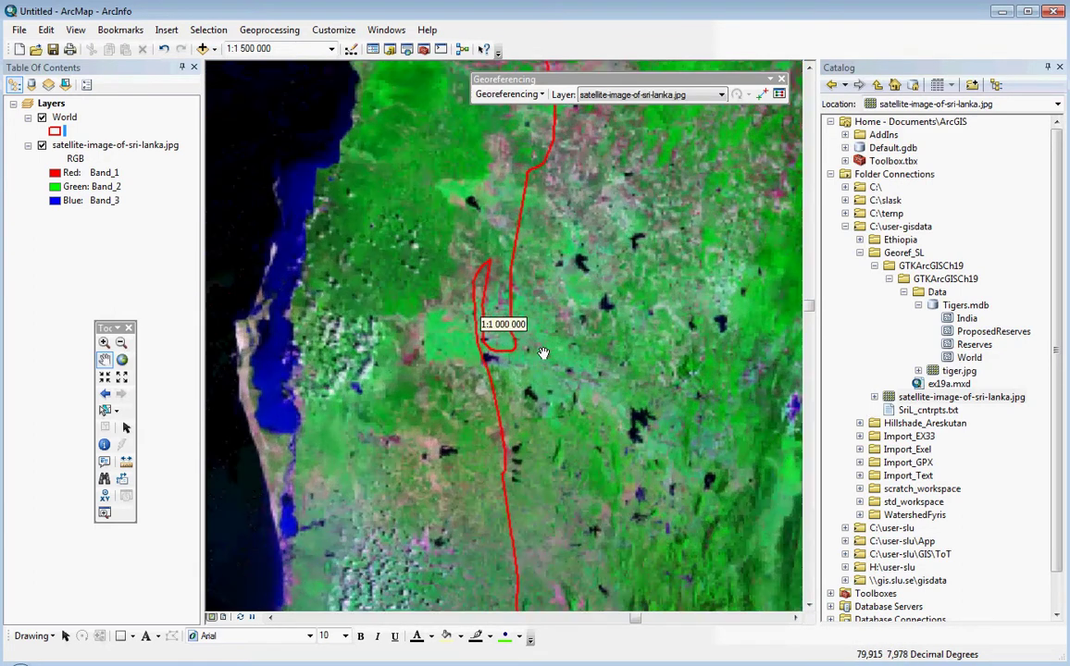
scroll(441, 406, up, 3)
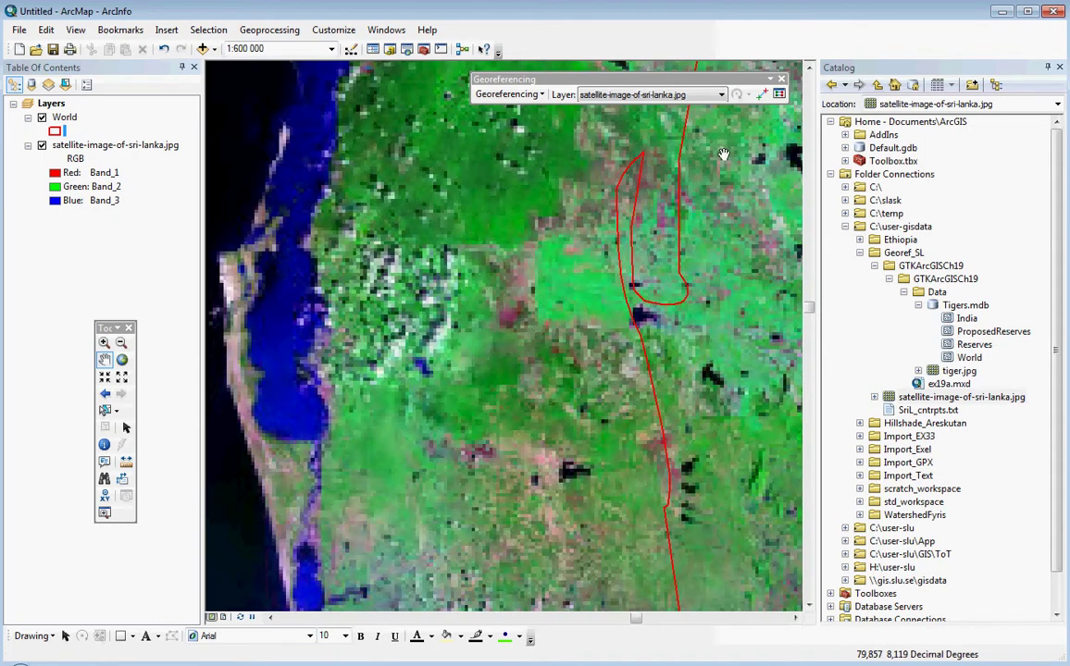
click(761, 94)
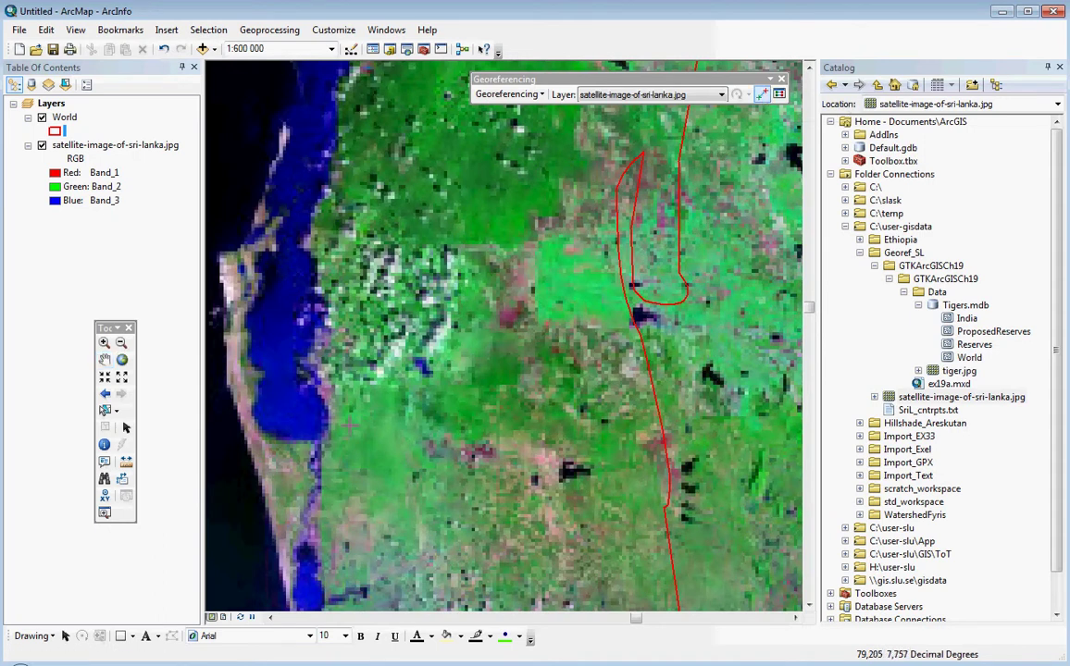
scroll(322, 426, up, 4)
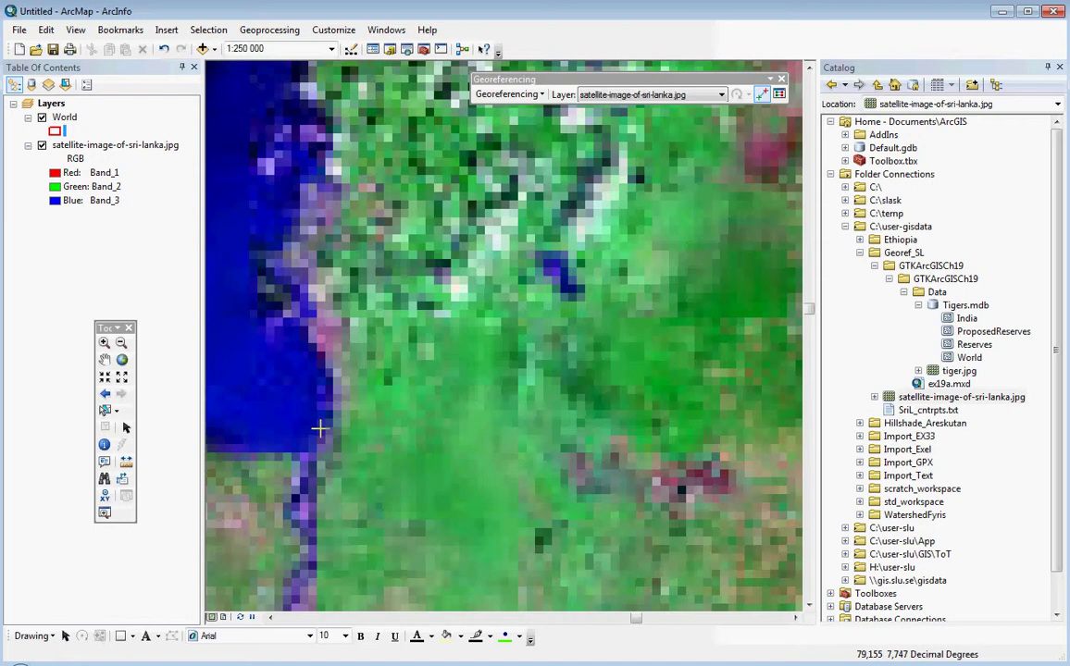
Step: Link the second control point to the southeastern bend of the same lagoon on the red World outline
click(104, 359)
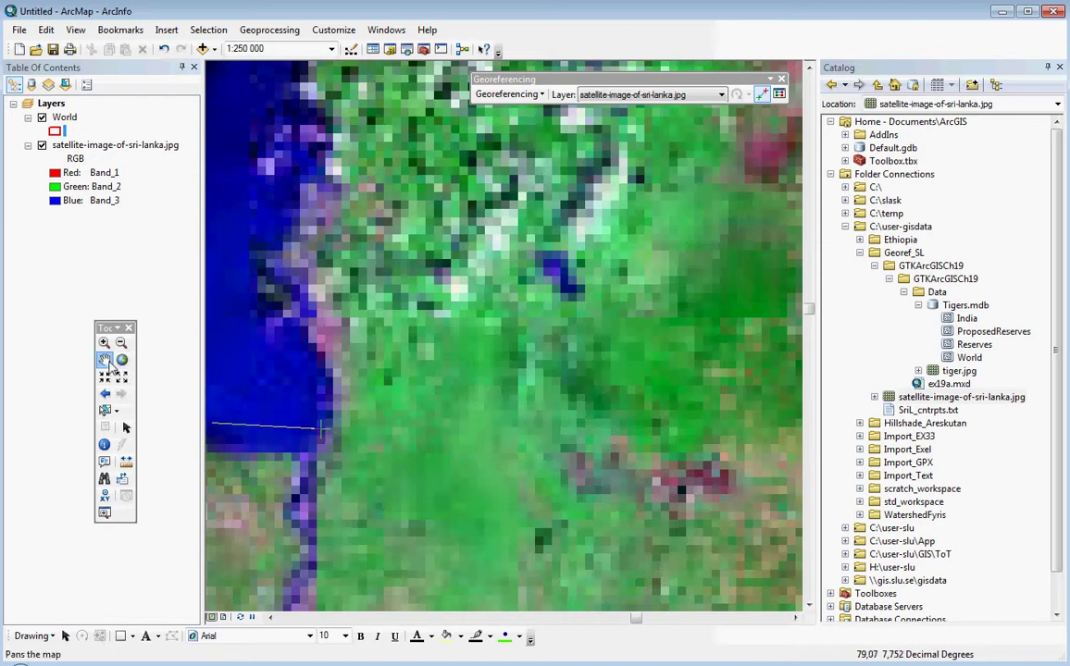
drag(574, 366, 498, 435)
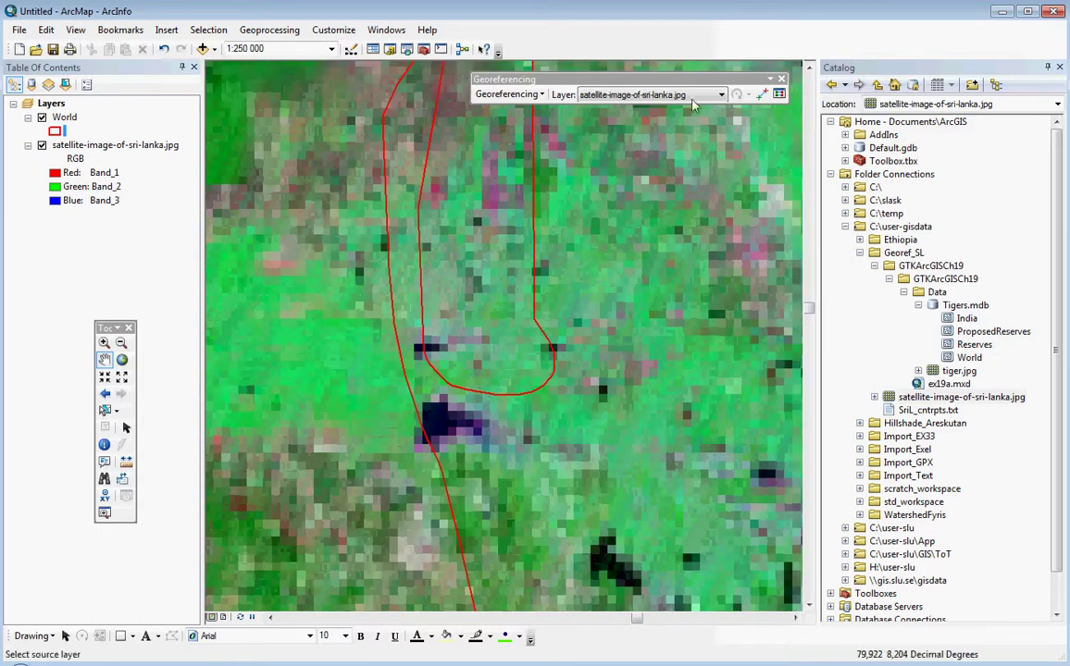
click(765, 94)
click(552, 377)
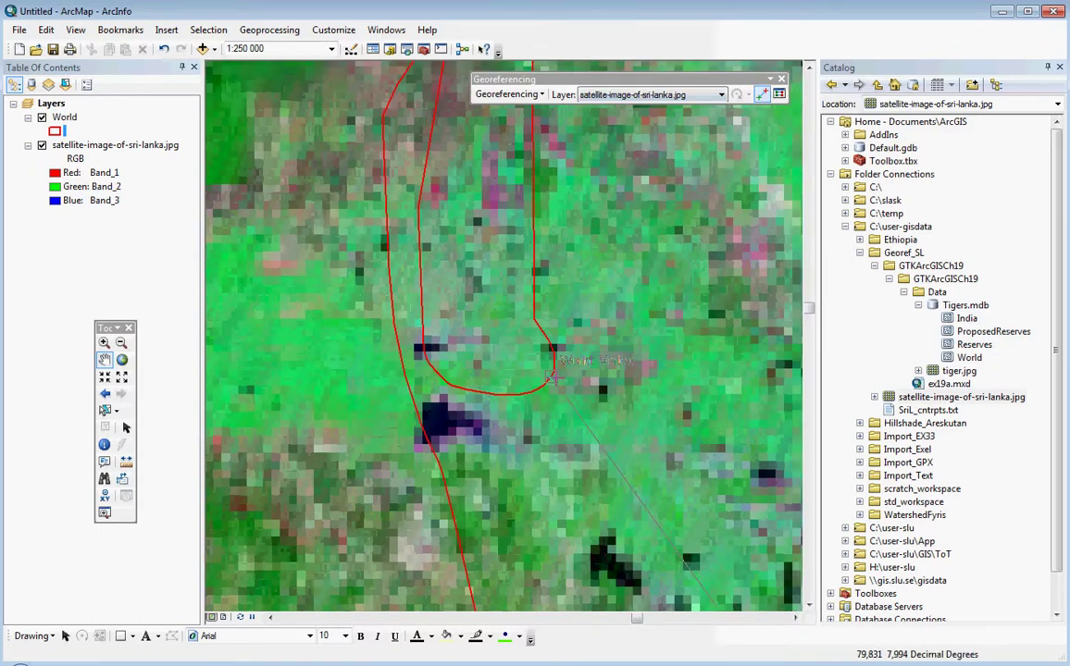
scroll(555, 370, down, 6)
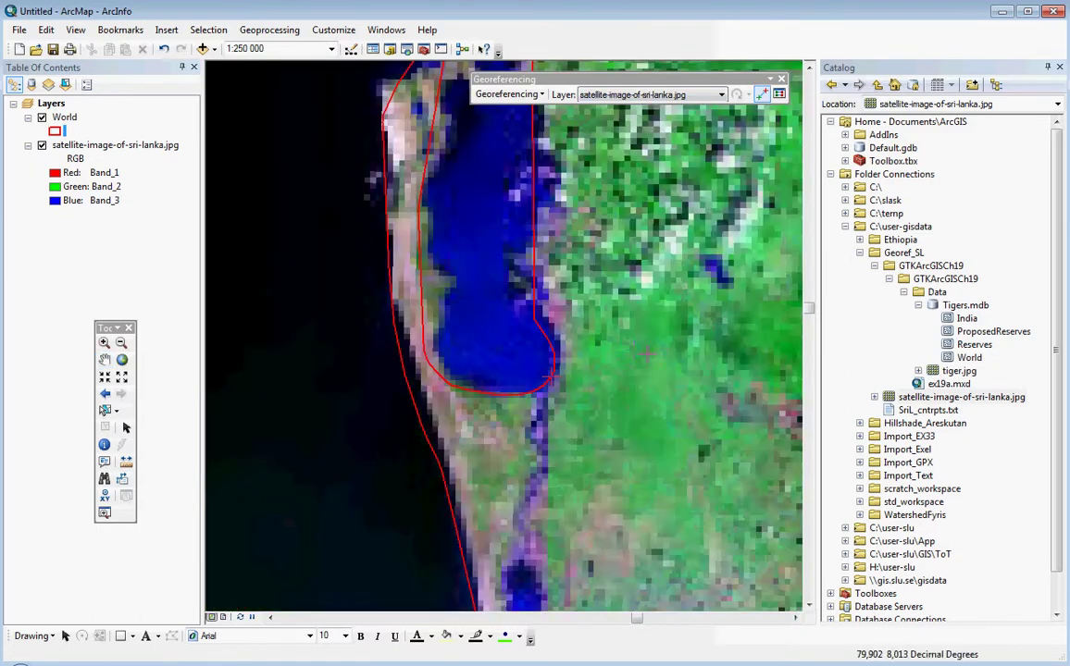
Step: With the World layer temporarily hidden, mark Sri Lanka's southern tip on the image, and link it to the southernmost World outline vertex
scroll(654, 356, down, 3)
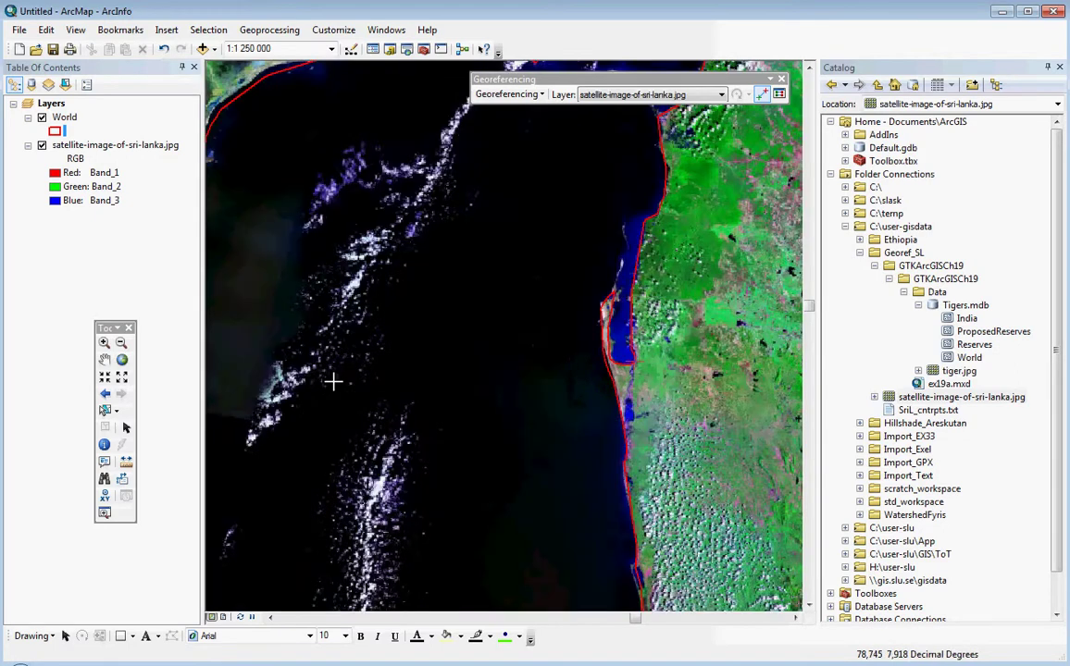
scroll(543, 377, up, 3)
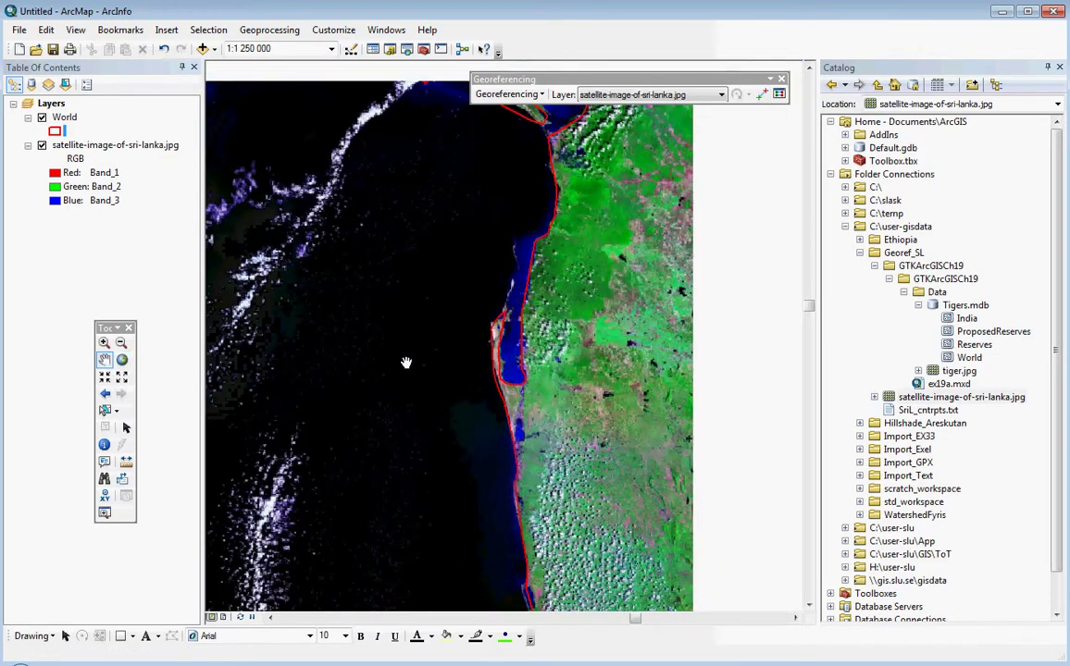
scroll(544, 377, down, 7)
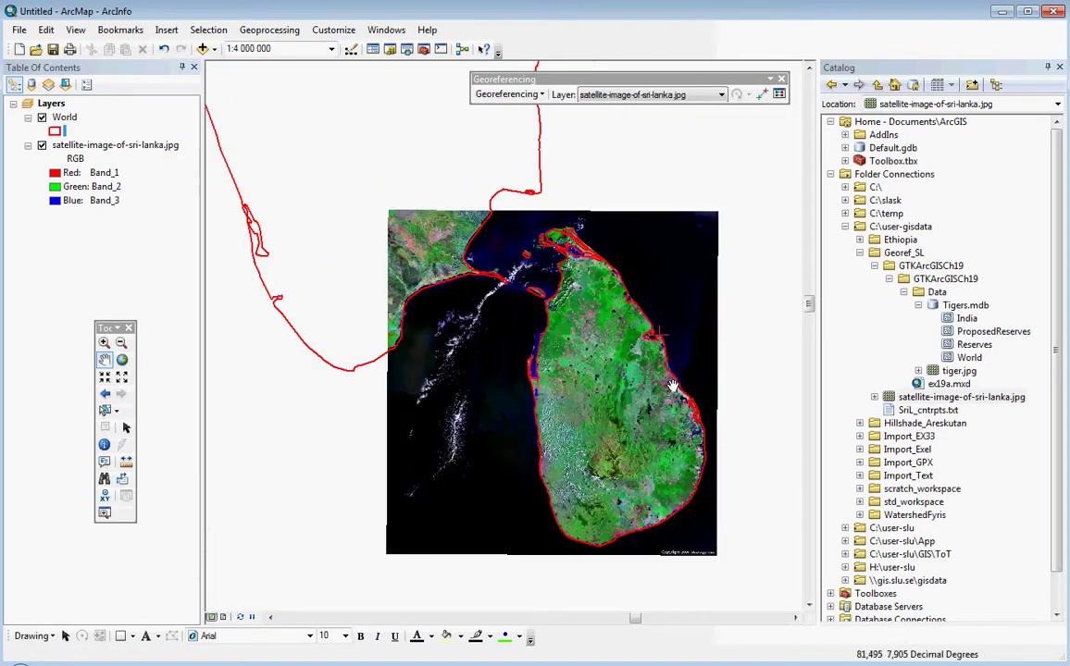
drag(620, 364, 571, 347)
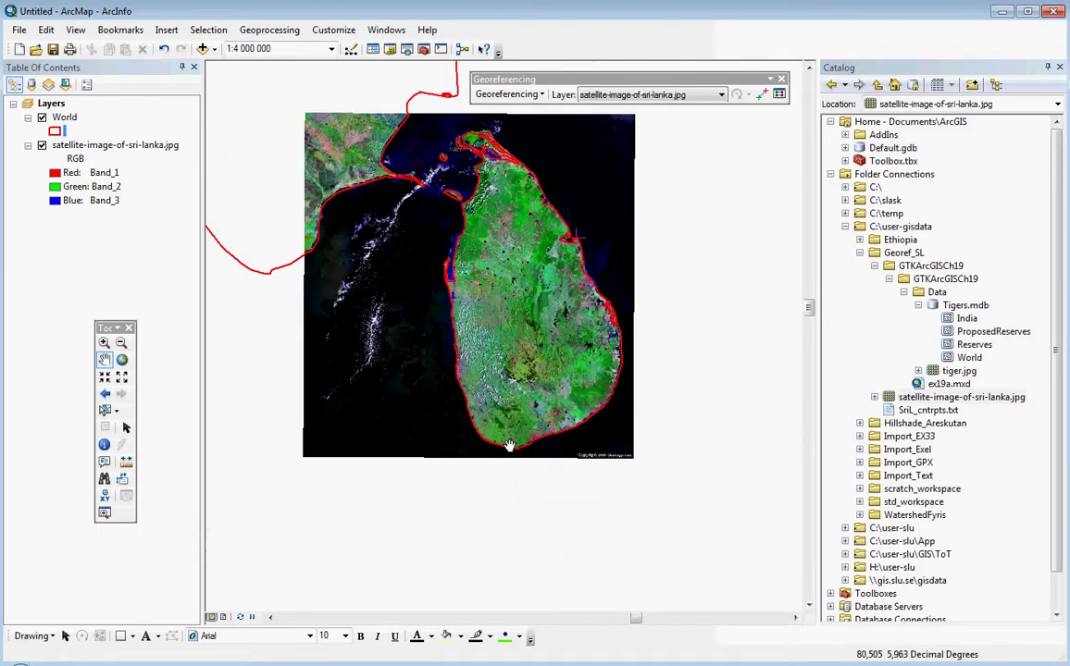
scroll(508, 446, up, 7)
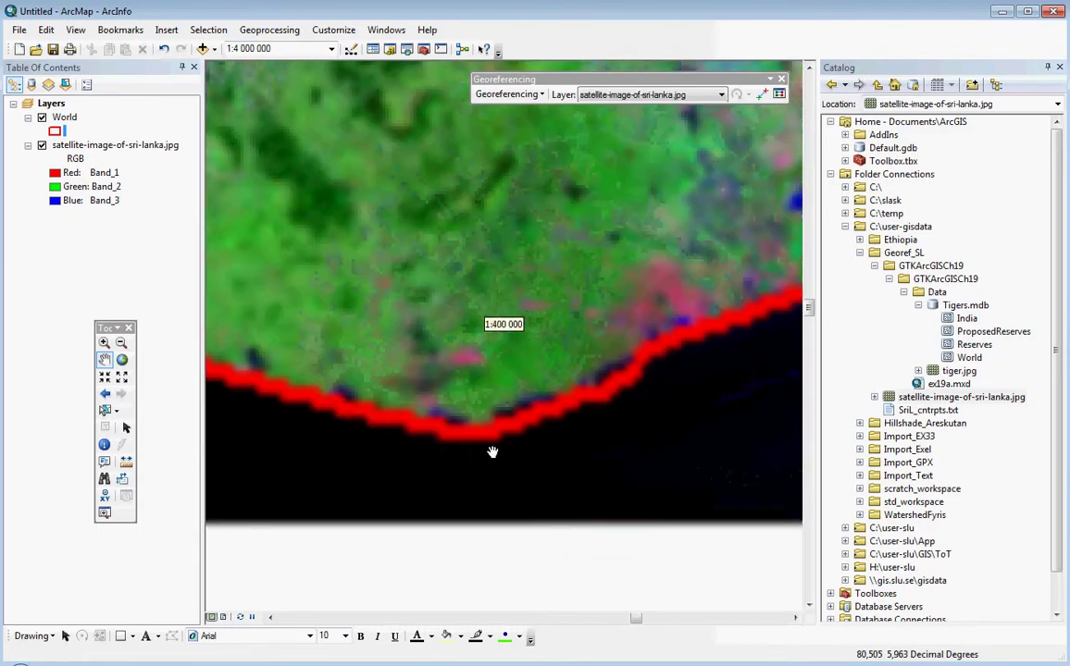
scroll(537, 446, up, 3)
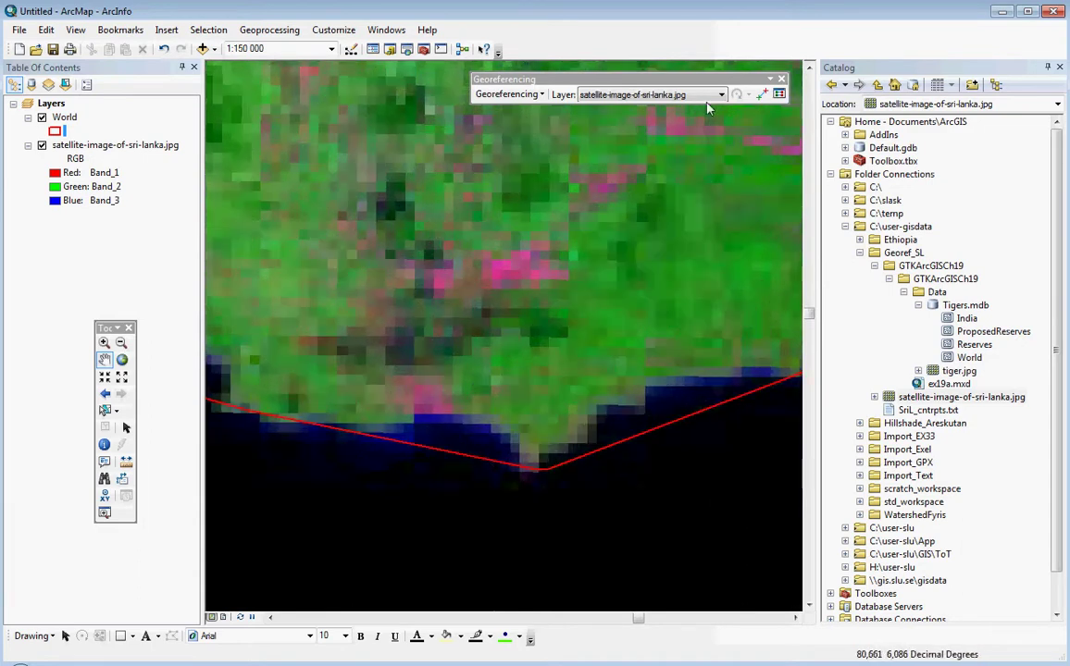
click(762, 93)
click(42, 118)
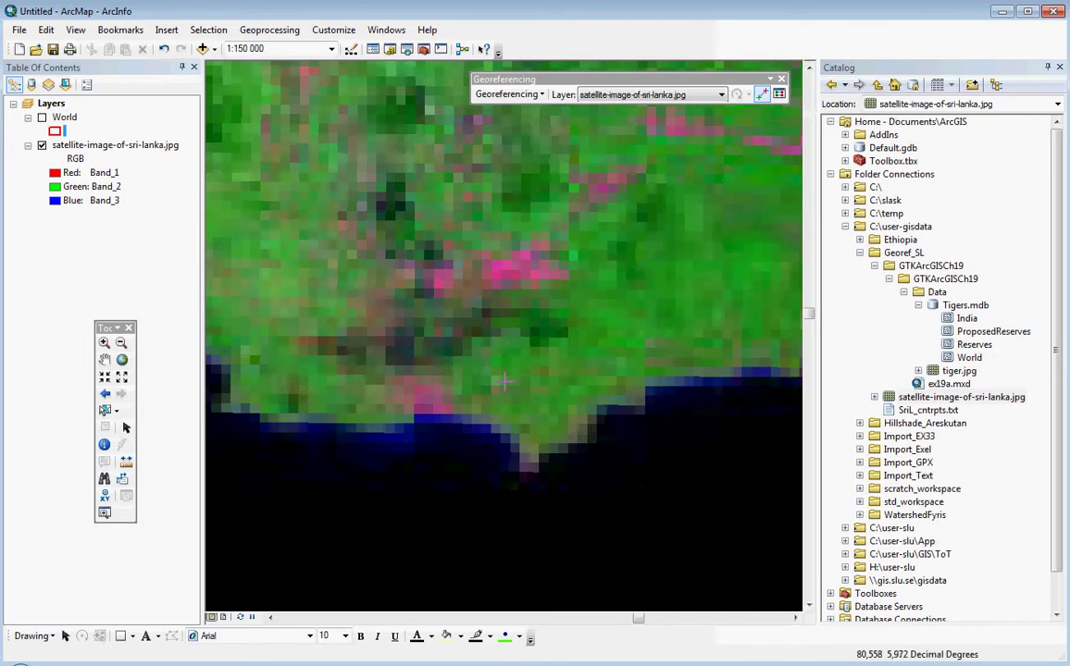
click(527, 454)
click(42, 117)
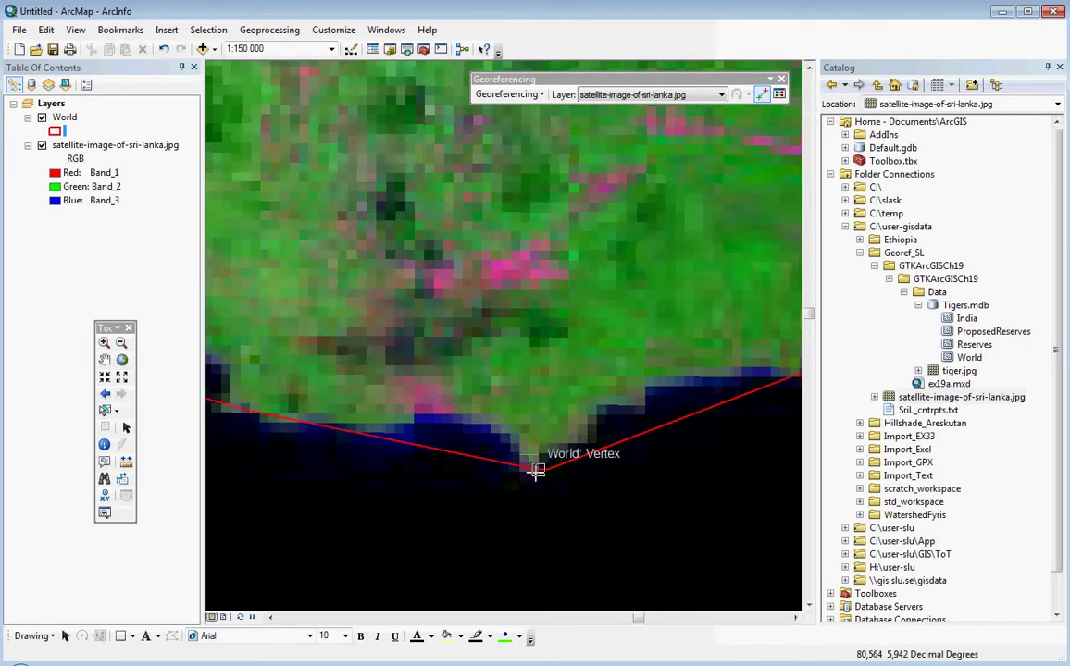
Step: Link the northeastern corner of the curved island just west of the northern peninsula to the matching corner vertex on the World outline
scroll(580, 329, up, 5)
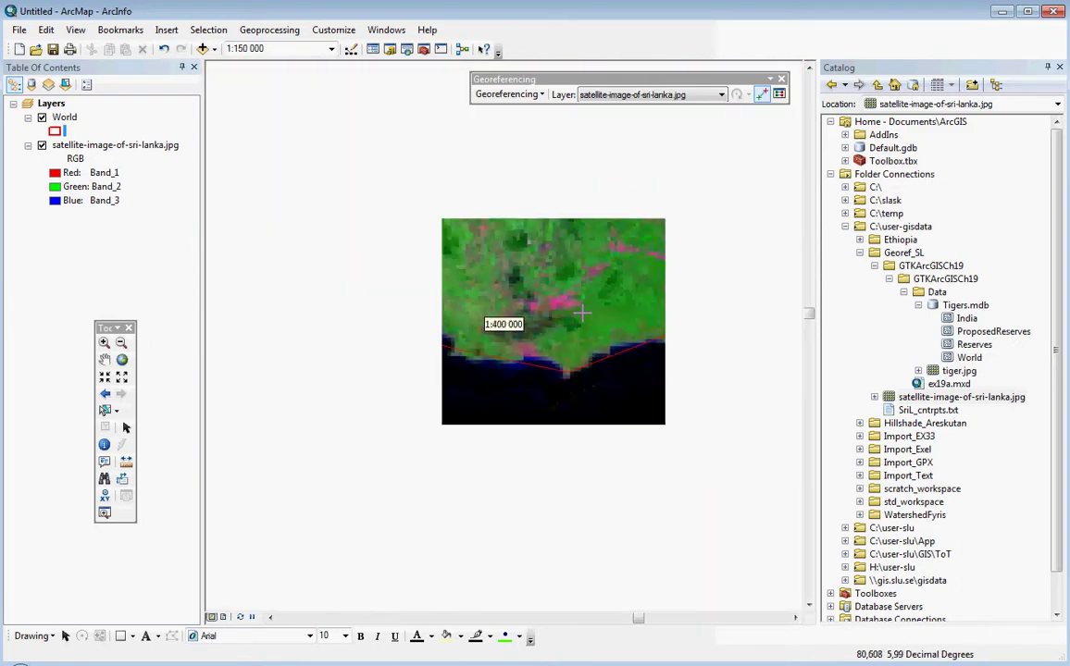
click(104, 359)
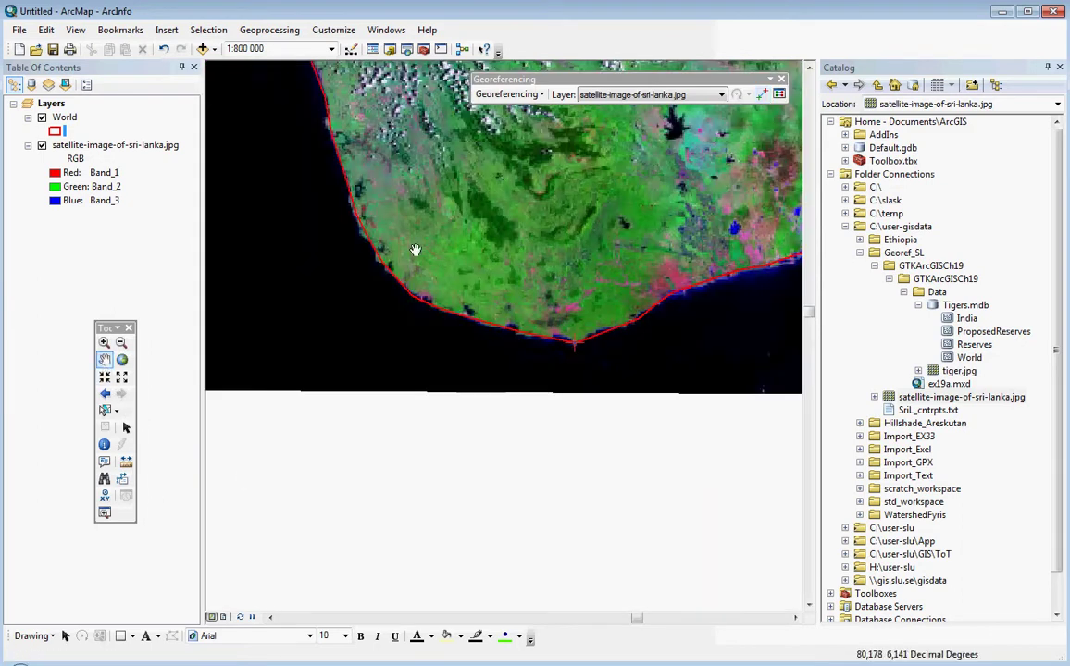
drag(412, 246, 619, 546)
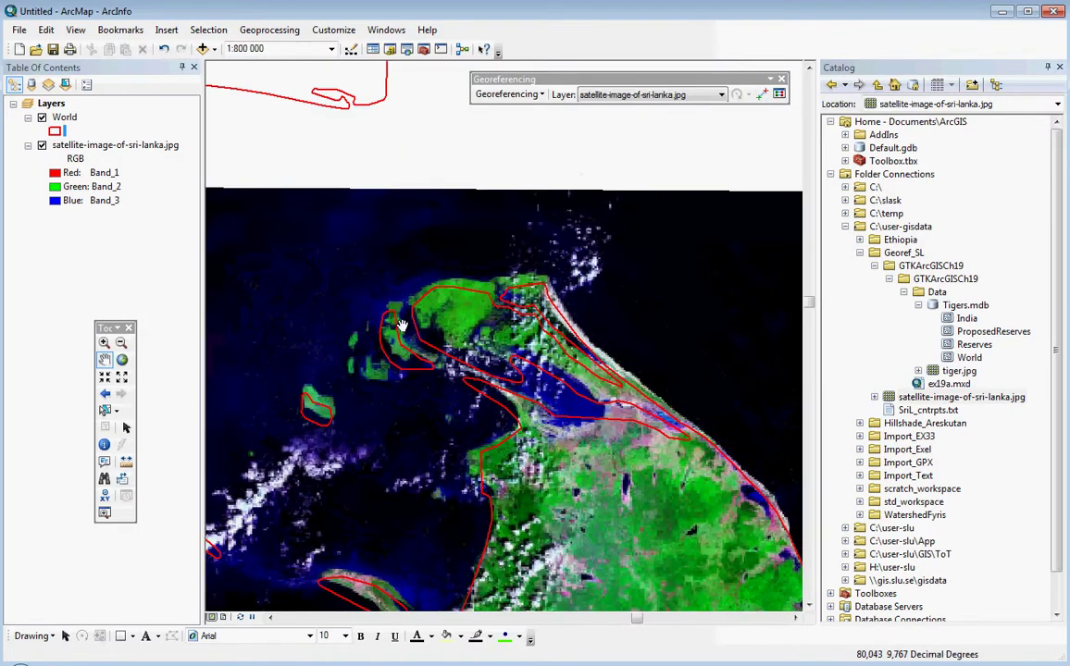
scroll(401, 324, up, 4)
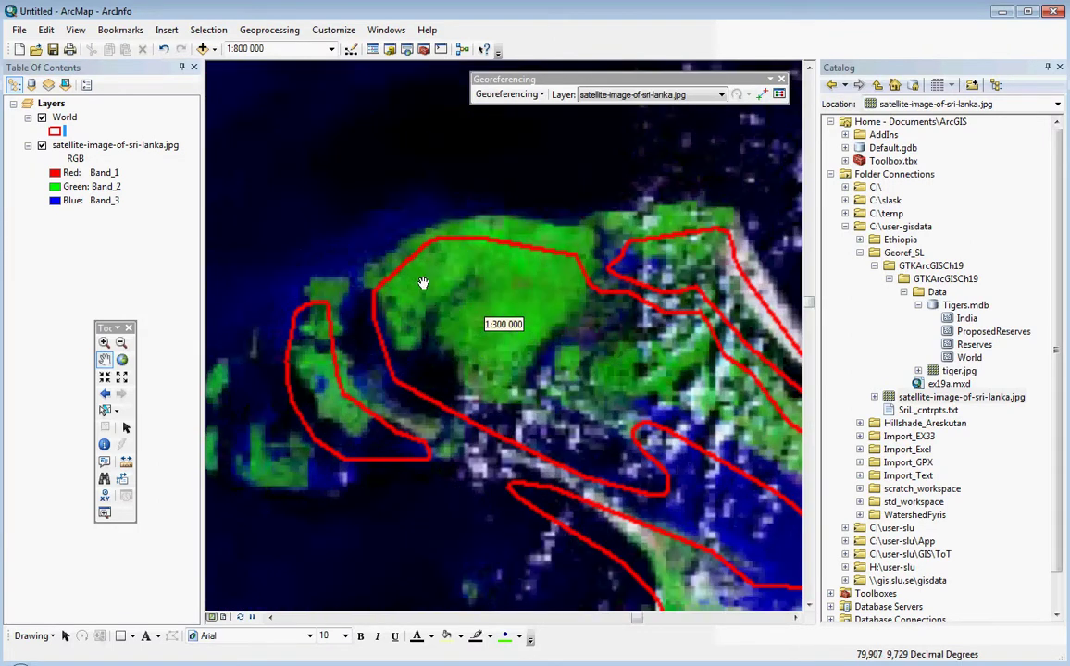
drag(423, 282, 521, 369)
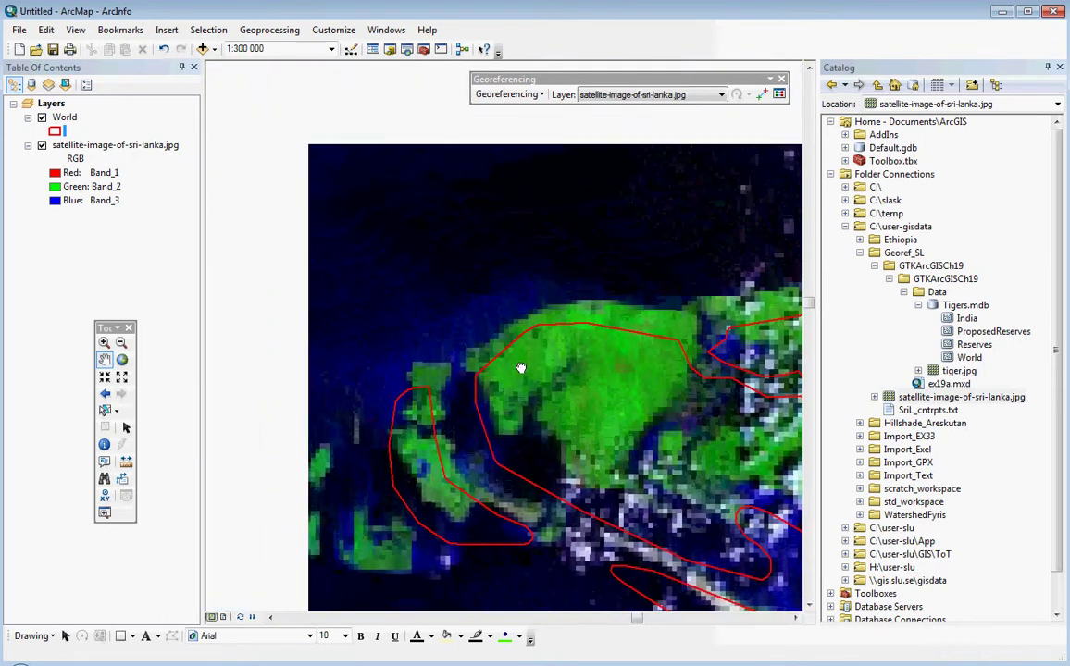
scroll(463, 378, up, 2)
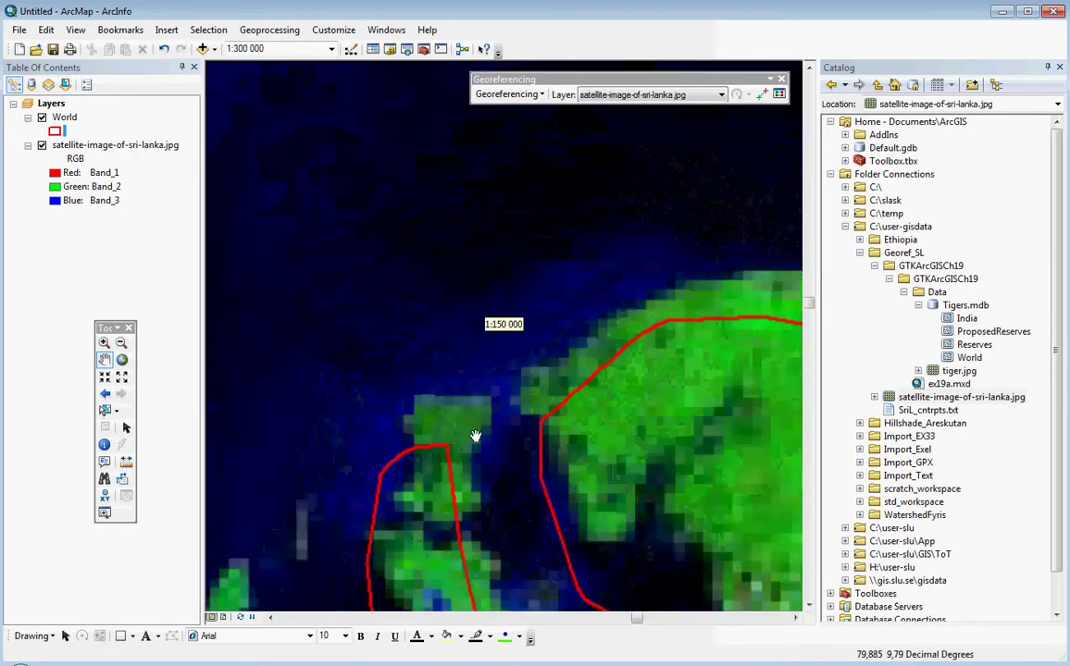
scroll(492, 366, up, 1)
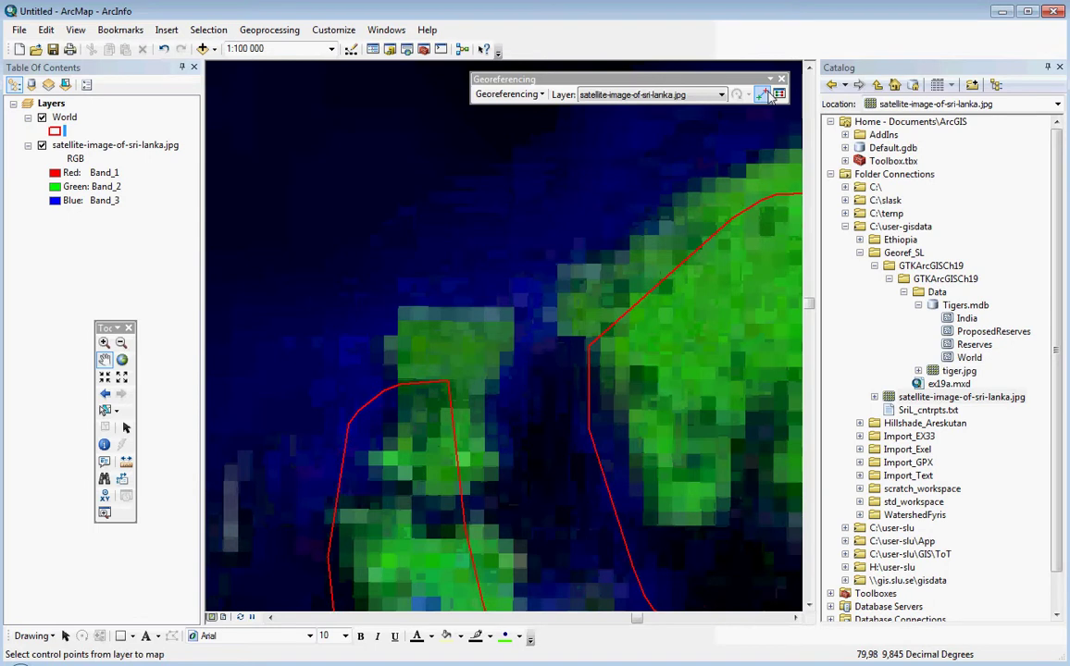
click(761, 94)
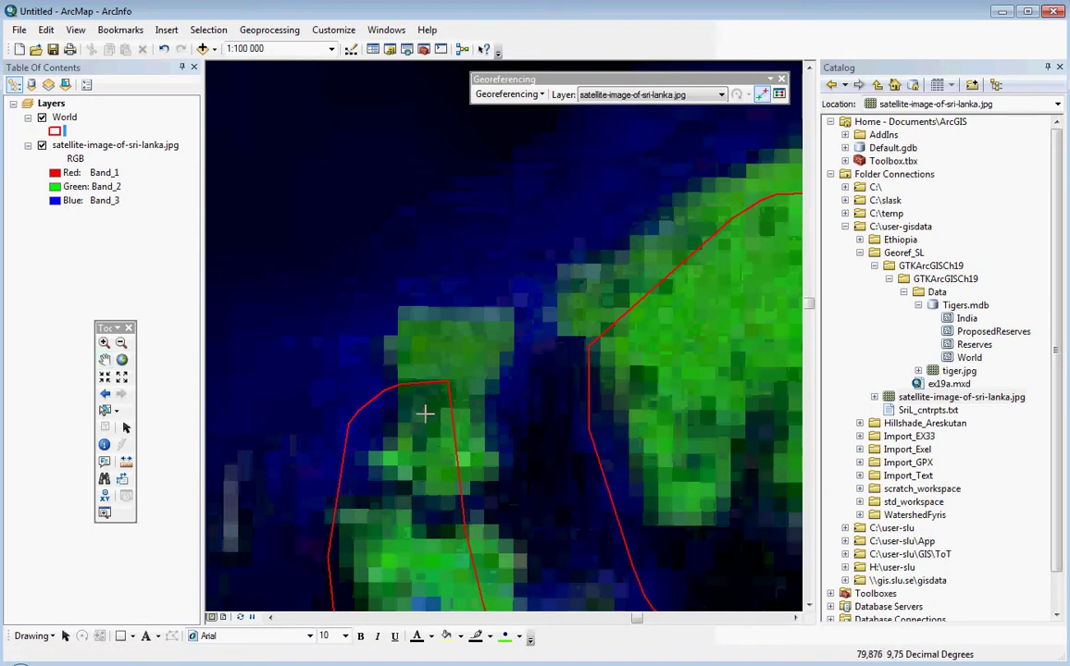
scroll(526, 388, up, 1)
scroll(526, 388, down, 3)
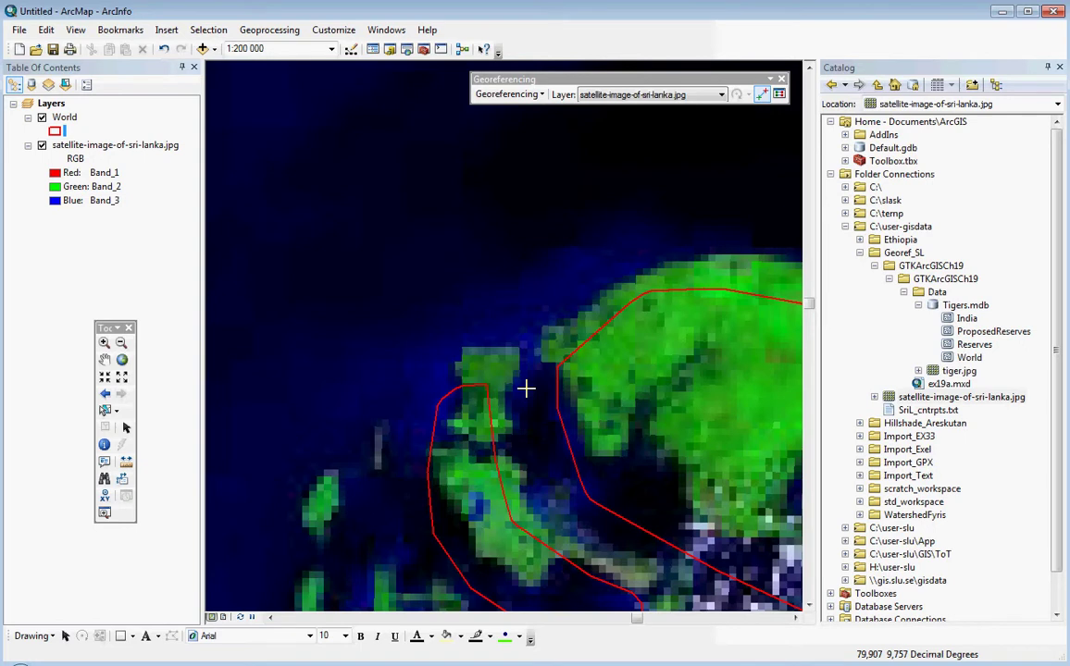
scroll(526, 389, up, 1)
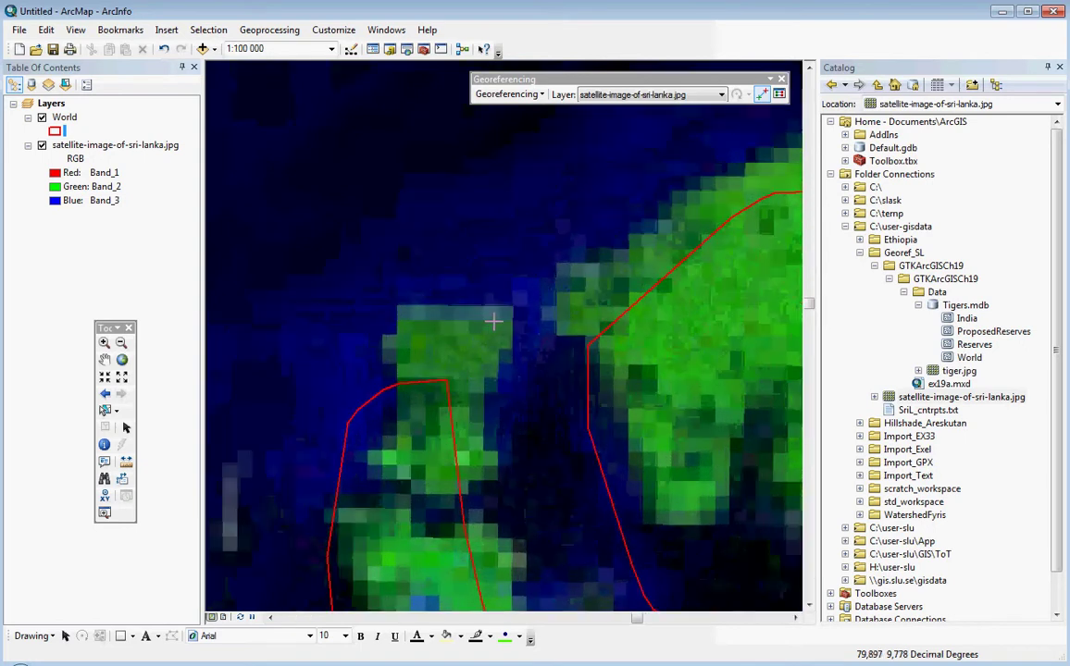
scroll(555, 389, up, 1)
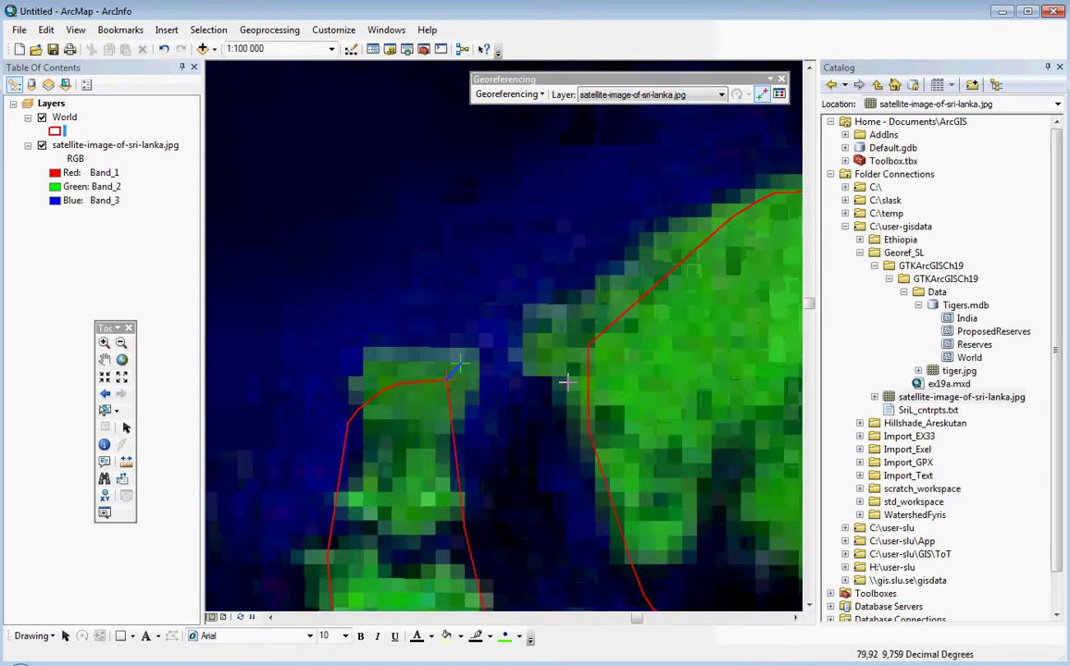
Step: Link the northern tip of the small isolated island southwest of the northern peninsula to the top vertex of its World outline
scroll(568, 382, down, 3)
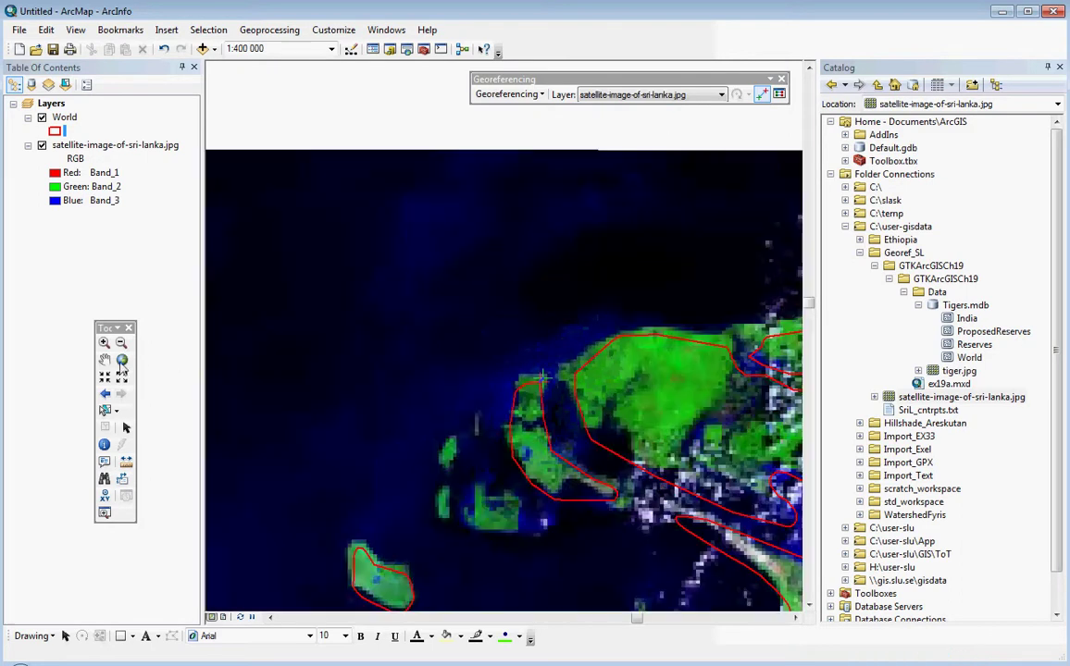
click(104, 361)
drag(514, 593, 514, 382)
scroll(393, 342, up, 1)
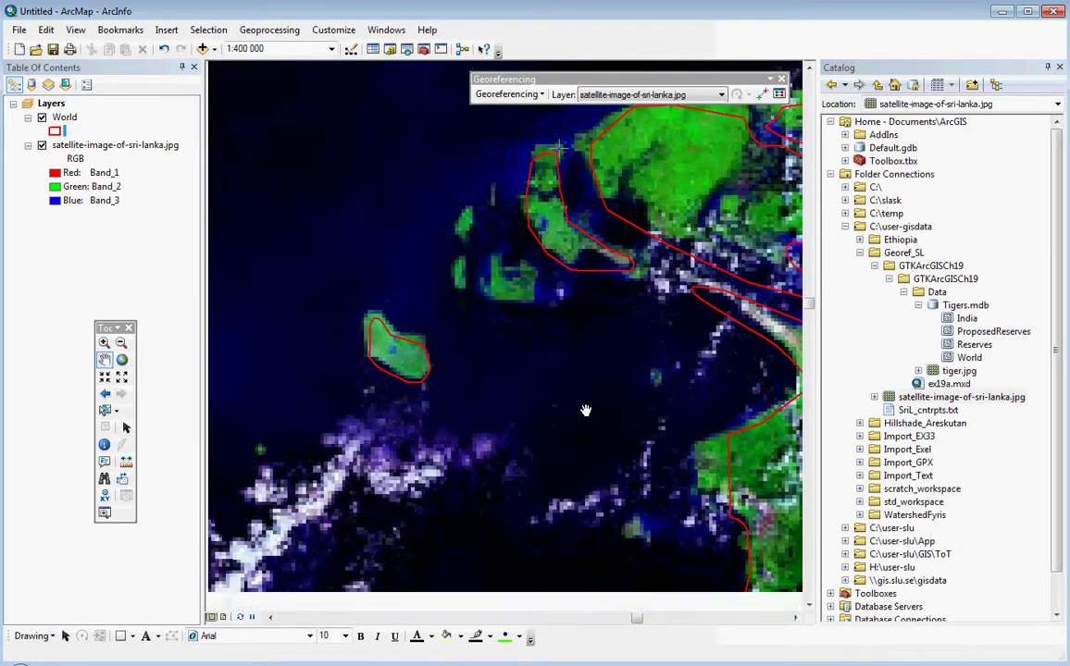
scroll(358, 342, up, 1)
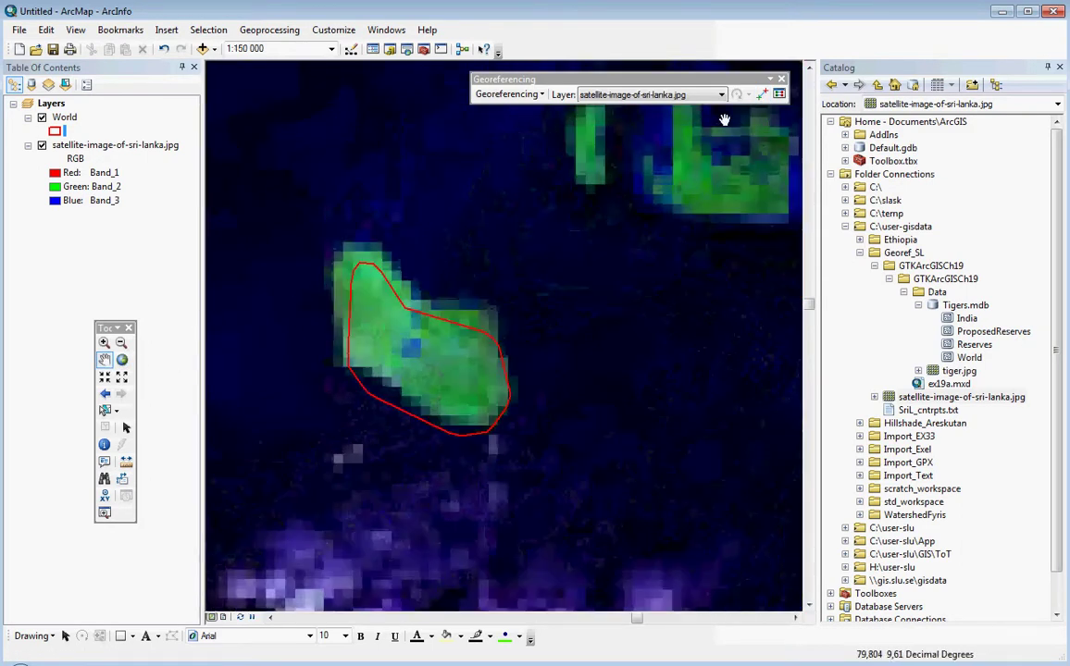
click(761, 93)
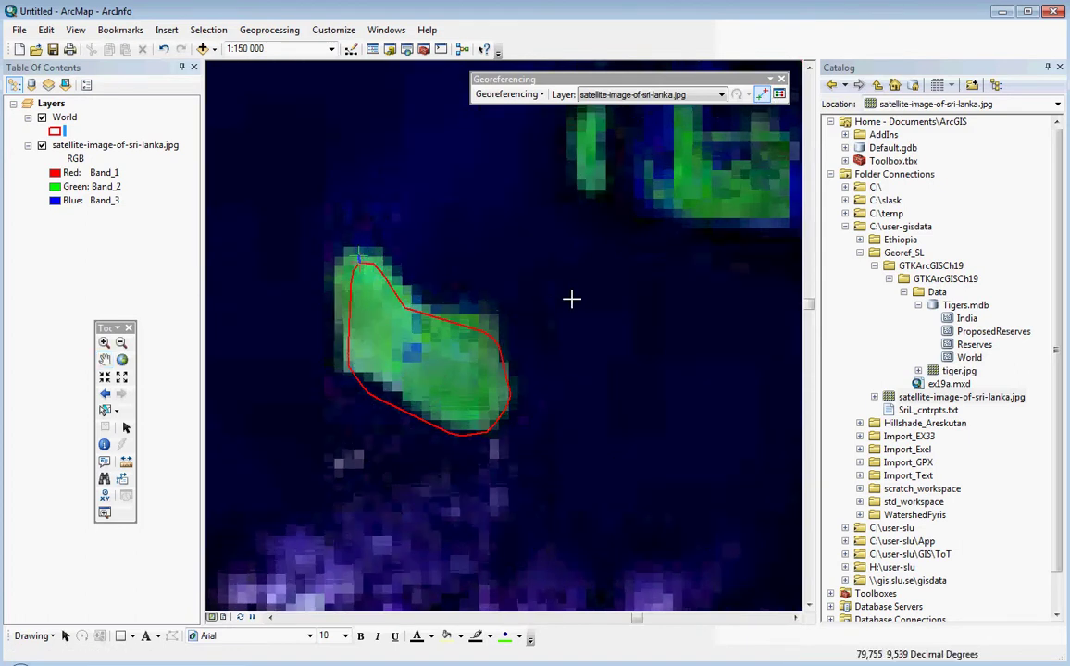
Step: Link the small coastal notch on the island's southeast coast in the image to the matching inward bend of the World outline
scroll(597, 306, down, 10)
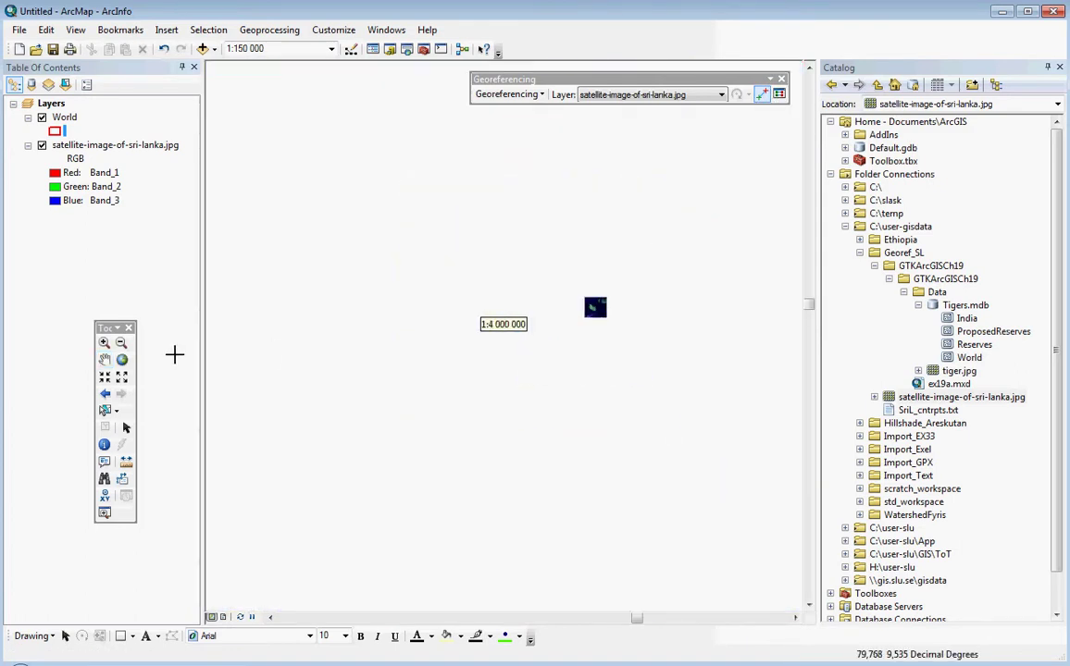
click(105, 361)
drag(653, 484, 467, 333)
scroll(468, 334, up, 4)
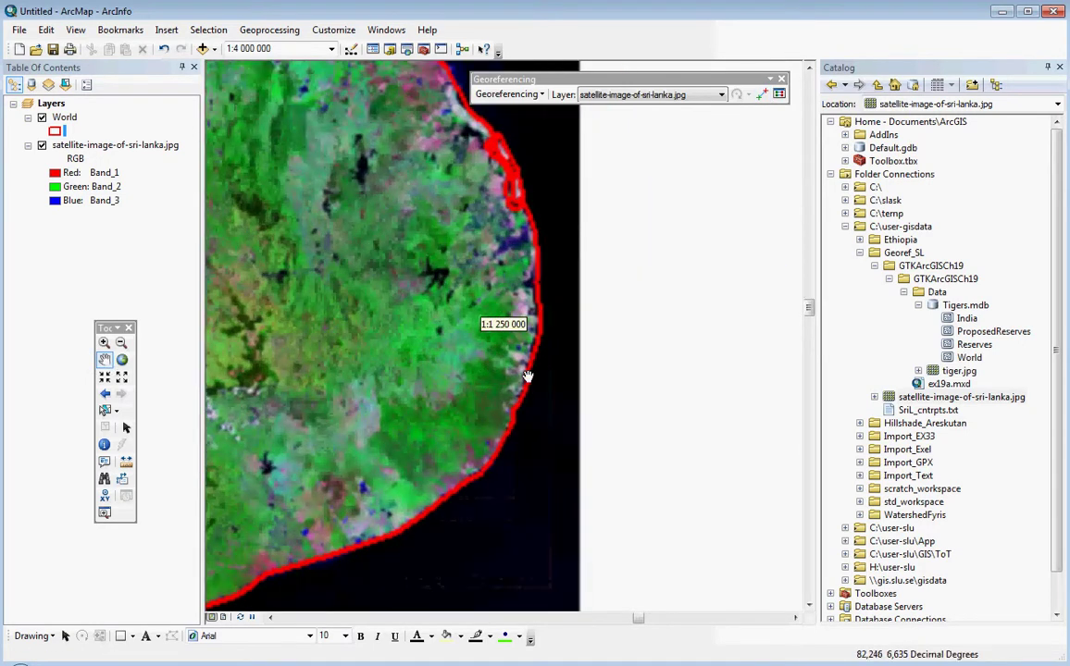
scroll(526, 377, up, 3)
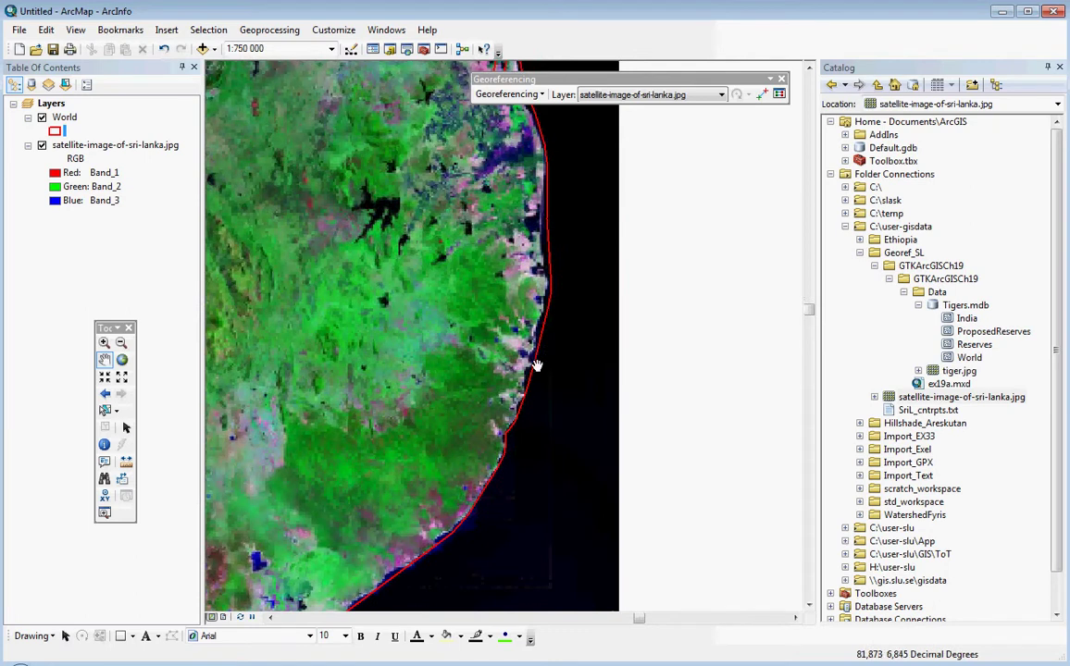
scroll(583, 361, up, 3)
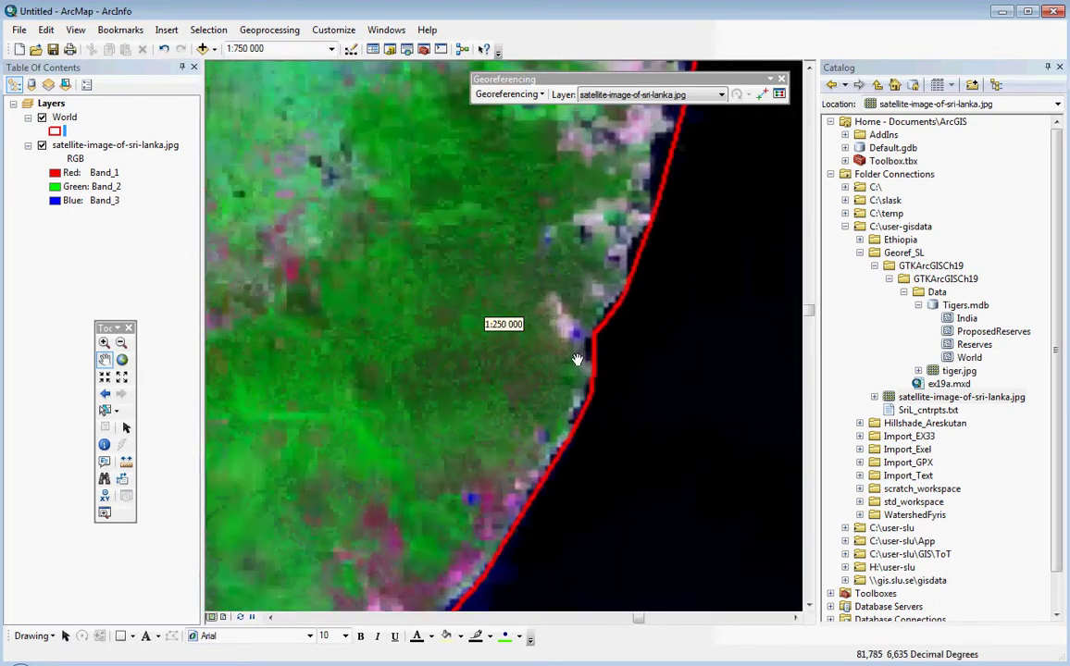
scroll(590, 350, up, 2)
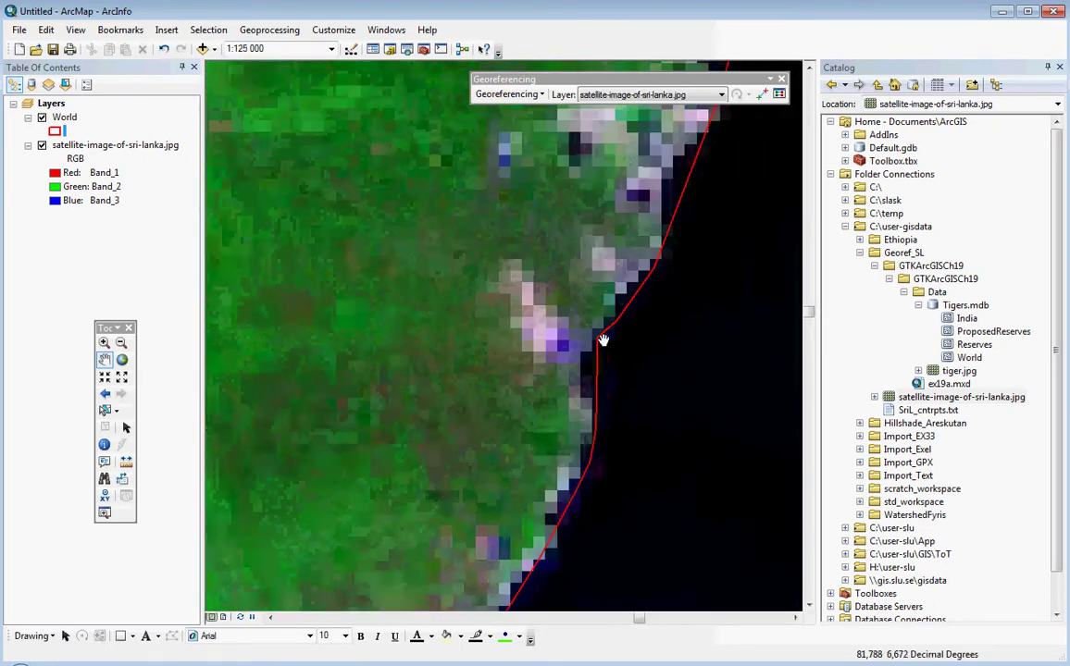
scroll(600, 341, up, 1)
click(761, 93)
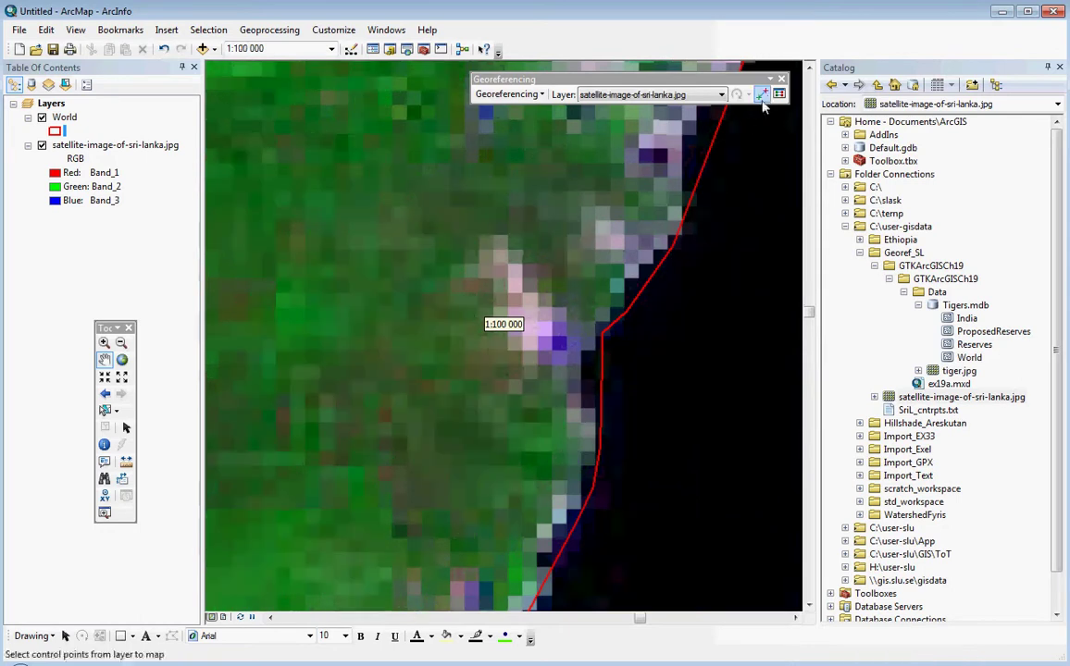
click(586, 352)
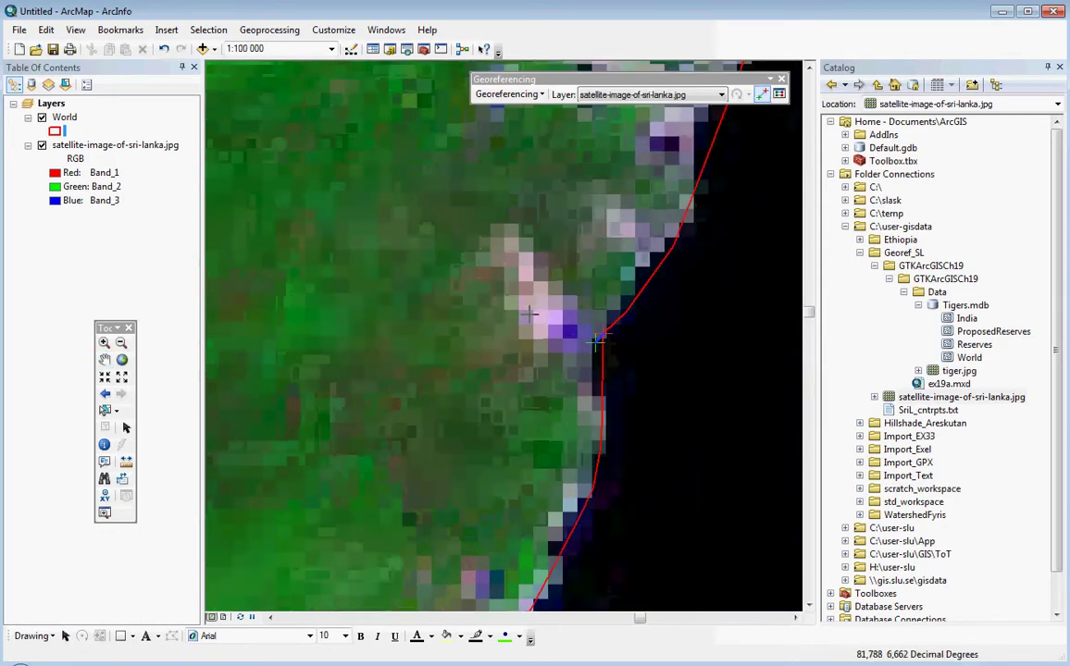
Step: Save the control-point alignment to the satellite image with Update Georeferencing, after bringing the whole island into view
scroll(499, 319, down, 10)
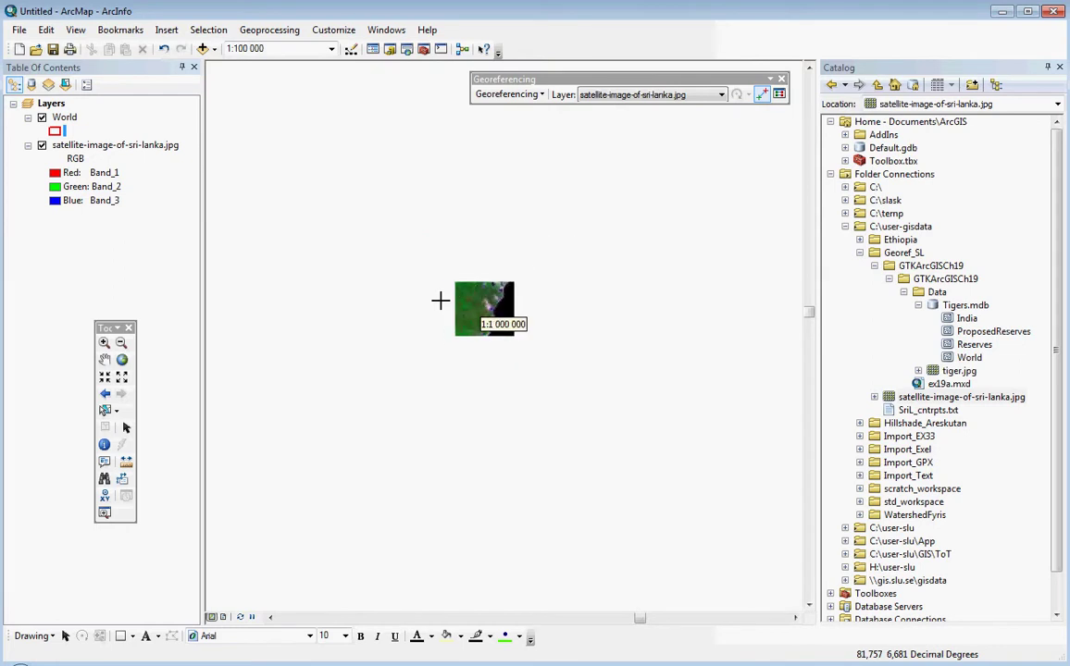
click(104, 361)
scroll(501, 420, down, 4)
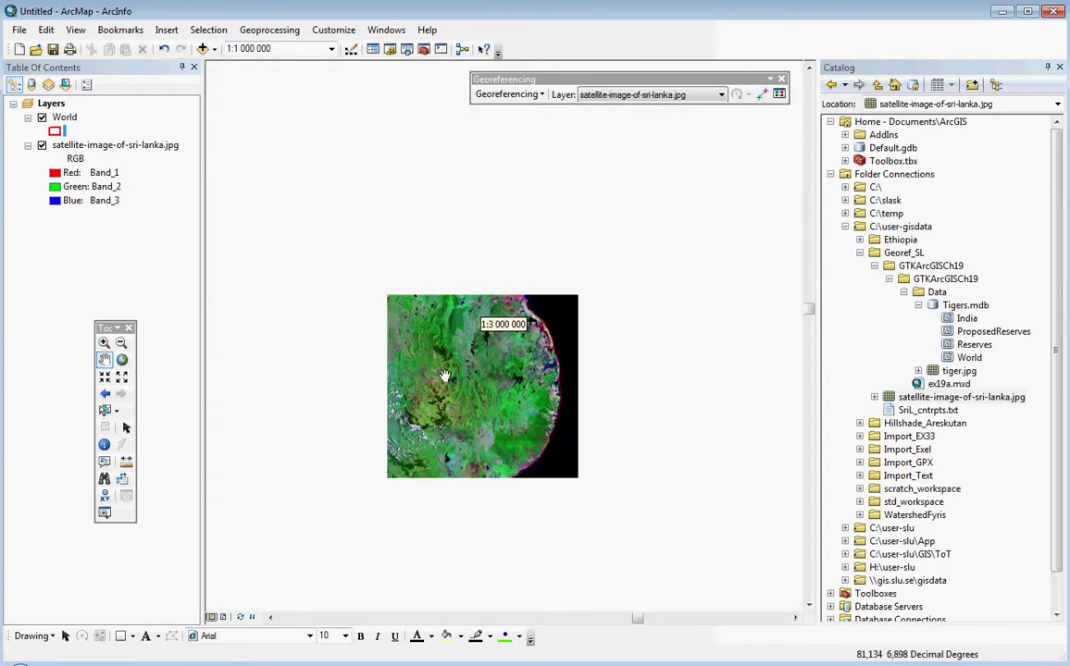
drag(419, 310, 523, 373)
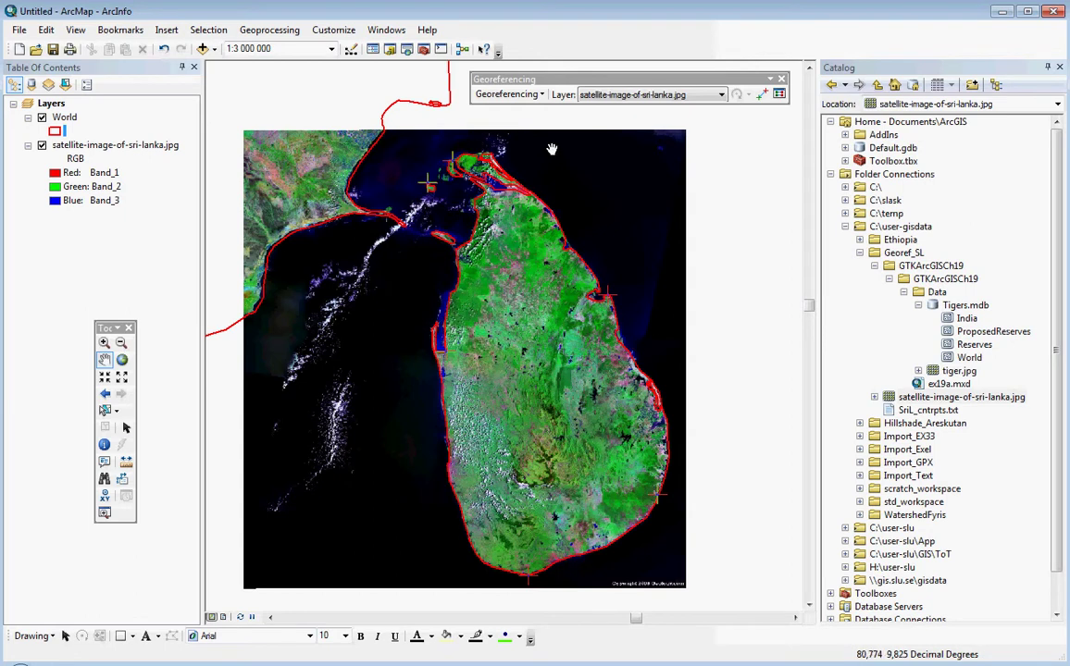
click(542, 95)
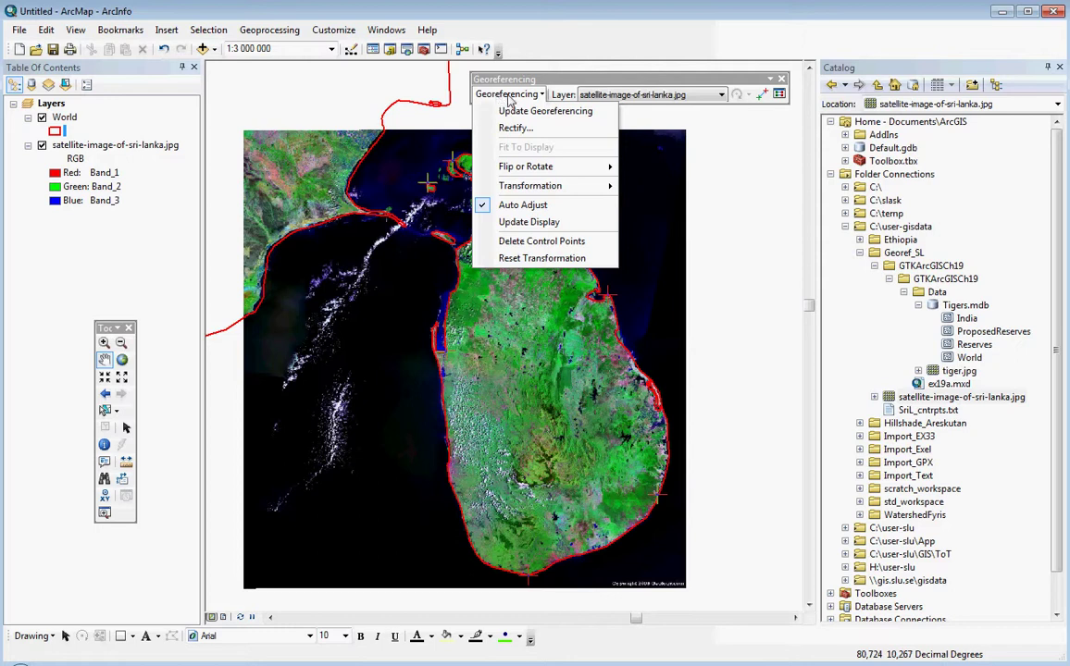
click(546, 111)
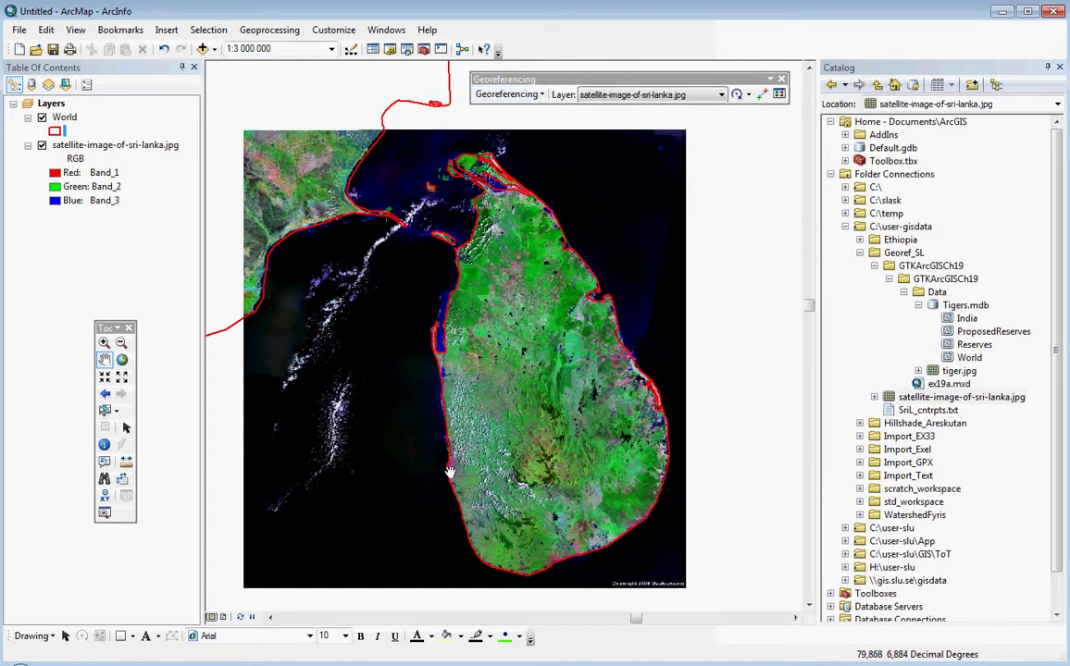
Step: Switch to the Georef_SL folder in Windows Explorer, inspect the satellite image's .jgw and .jpg.aux.xml georeferencing files, and return to ArcMap
mouse_move(98, 663)
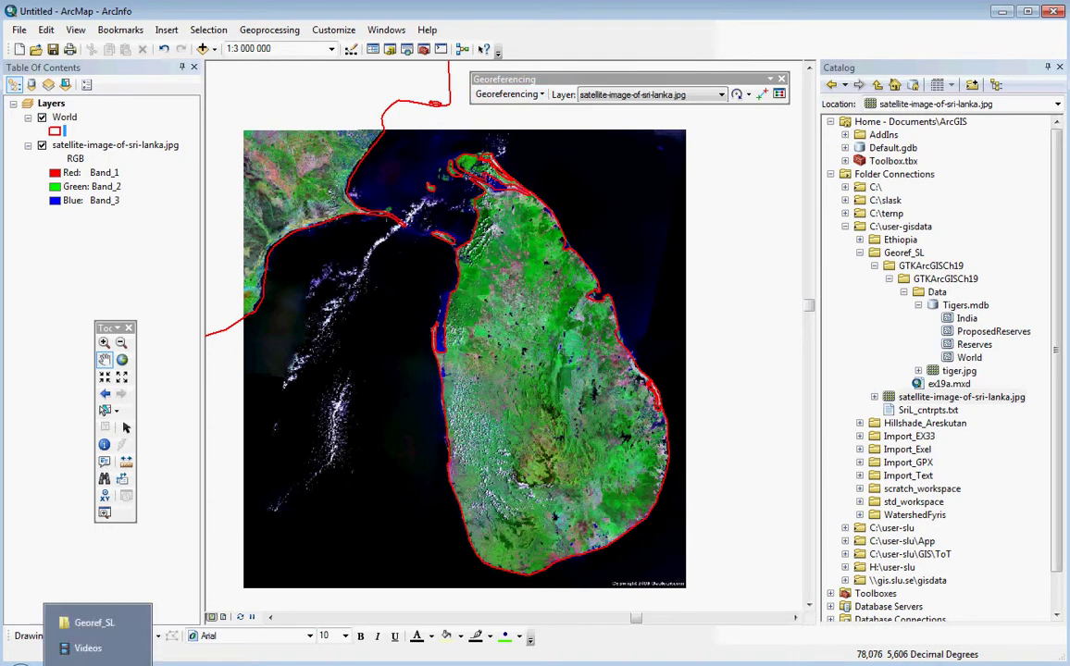
click(95, 623)
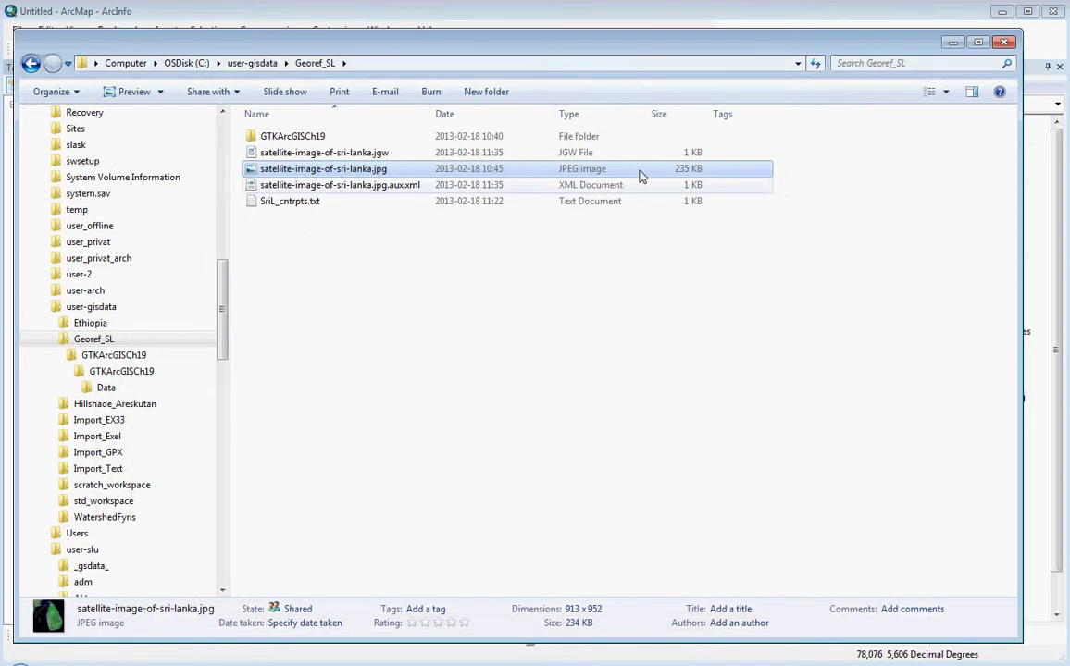
drag(602, 46, 630, 44)
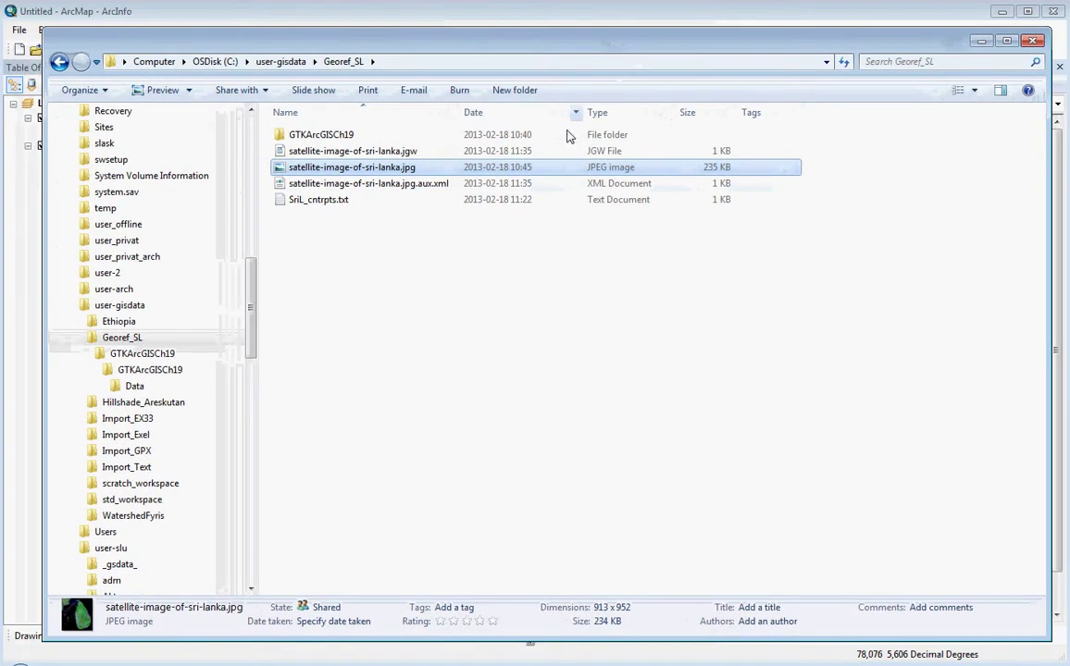
click(400, 153)
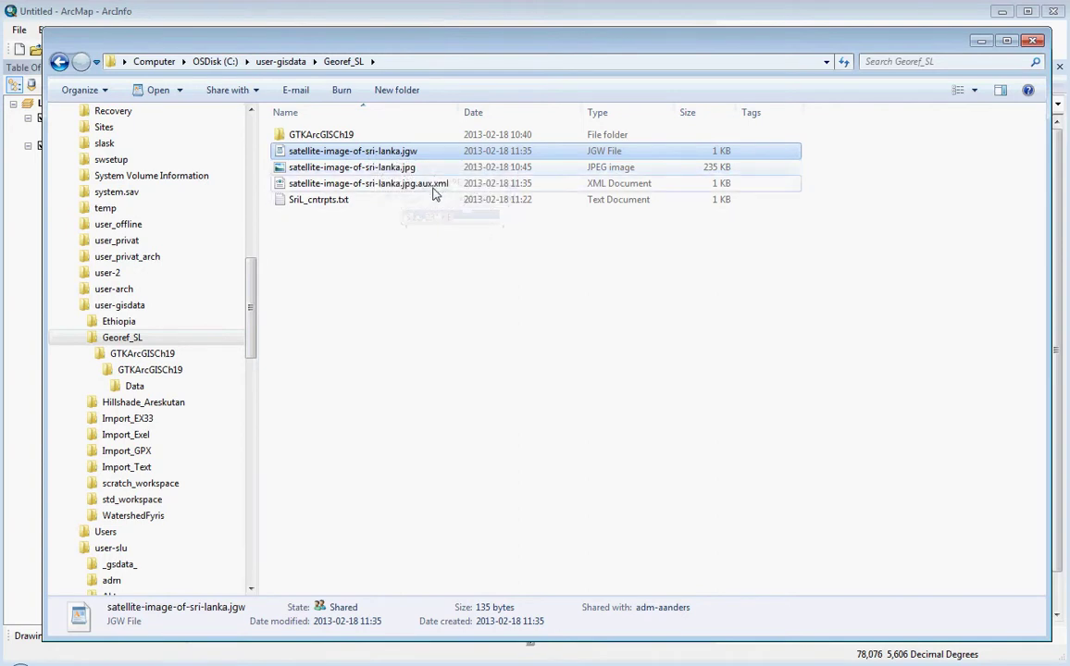
click(411, 186)
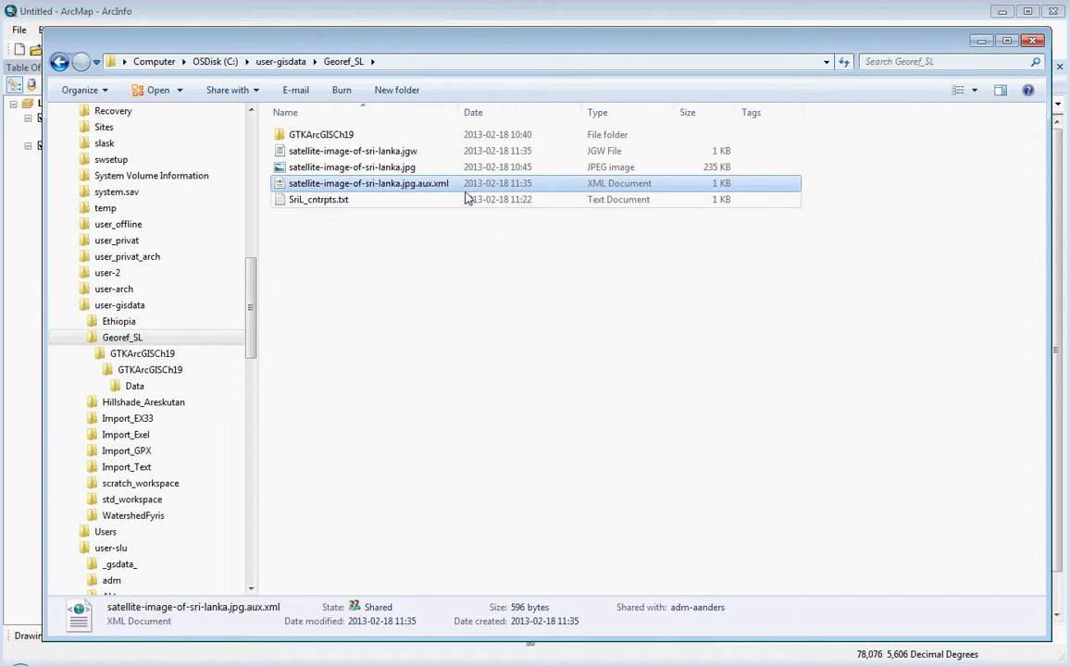
key(alt+Tab)
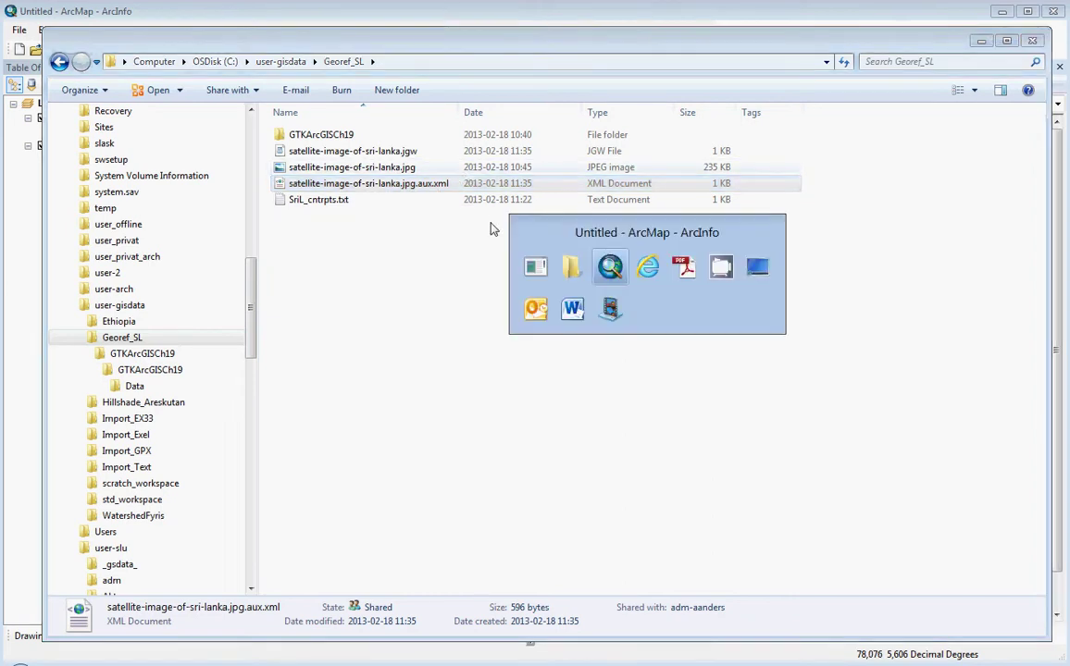